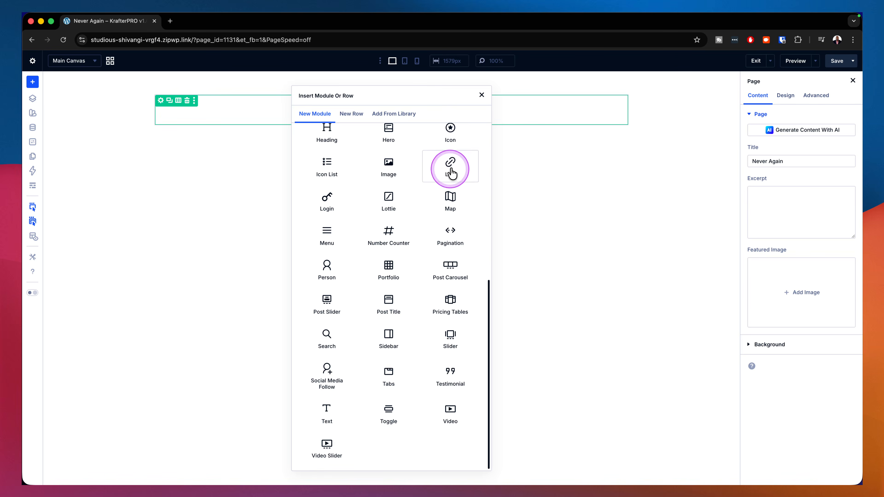
Step: Add a Text module to the empty row and a Button module below it
scroll(401, 244, "up", 5)
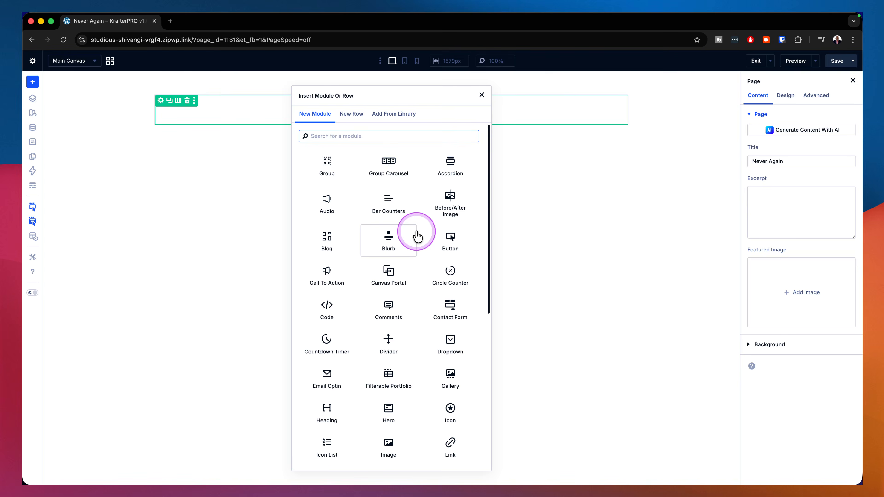
type("text")
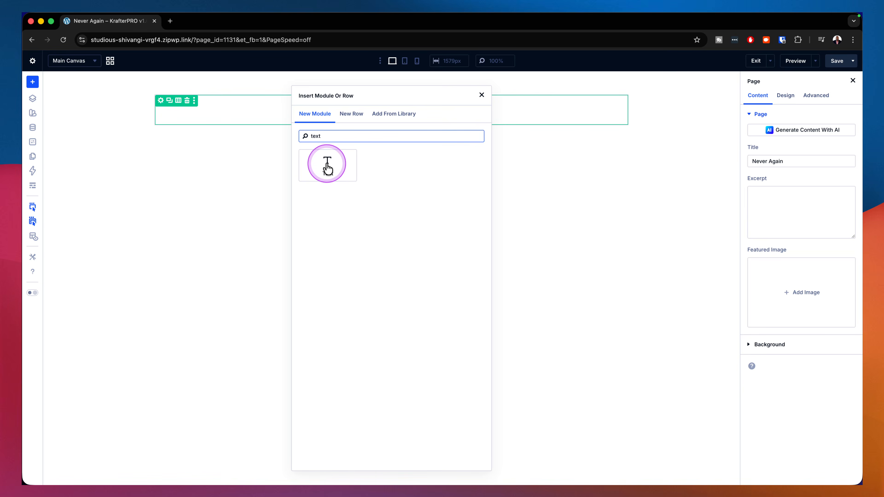
left_click(328, 166)
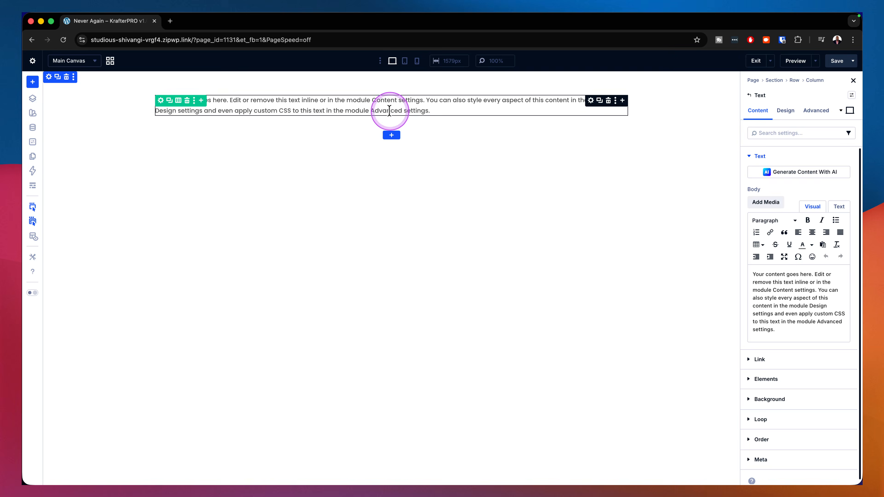
left_click(621, 101)
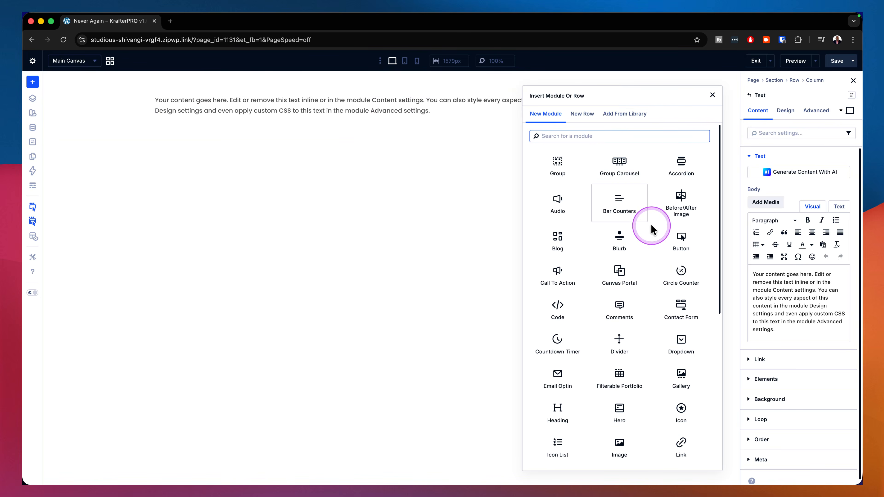
left_click(681, 239)
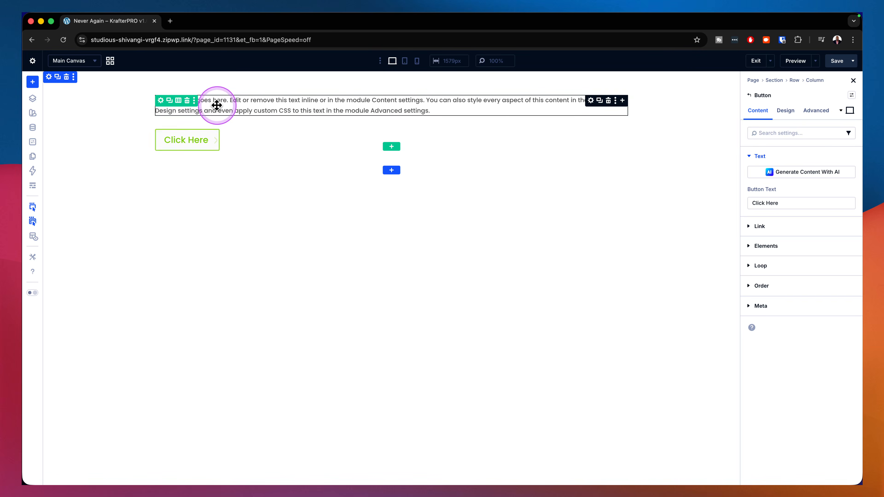
Step: Add a single-column row below the first one and place a Text module in it
left_click(390, 147)
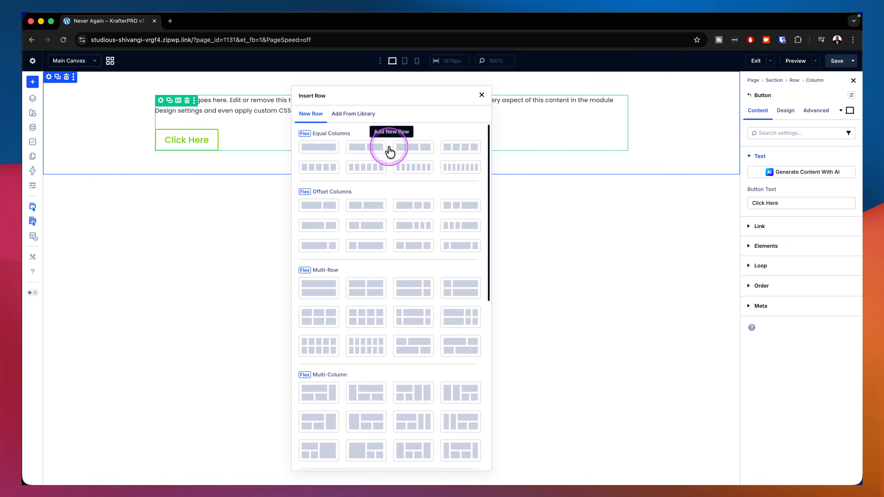
left_click(330, 150)
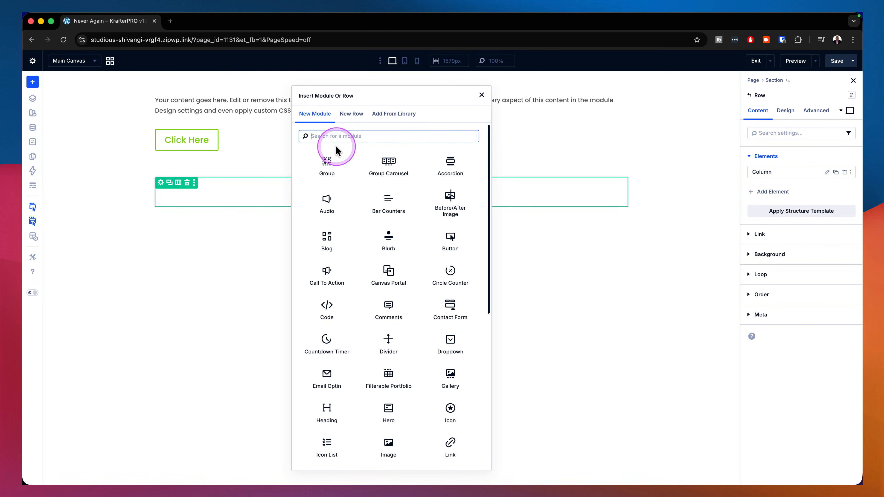
type("text")
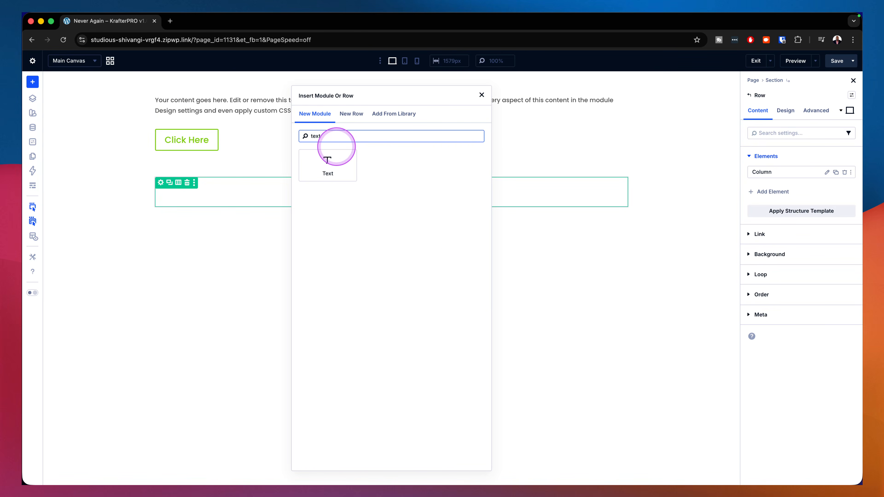
left_click(329, 160)
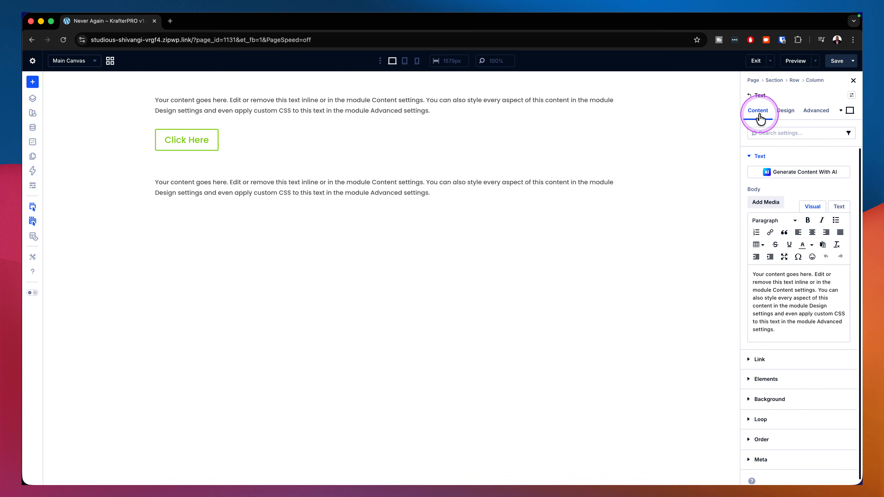
Step: Nest a Button module inside the second row's Text module as a child element
scroll(773, 331, "down", 1)
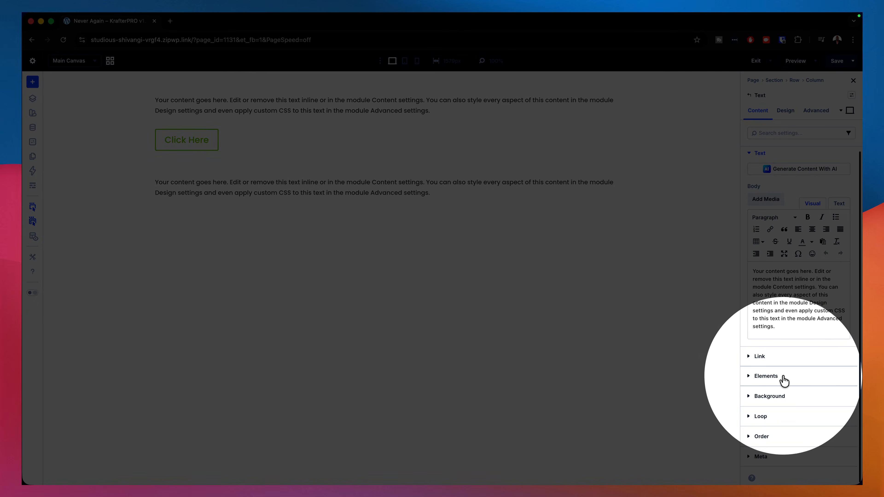
left_click(764, 379)
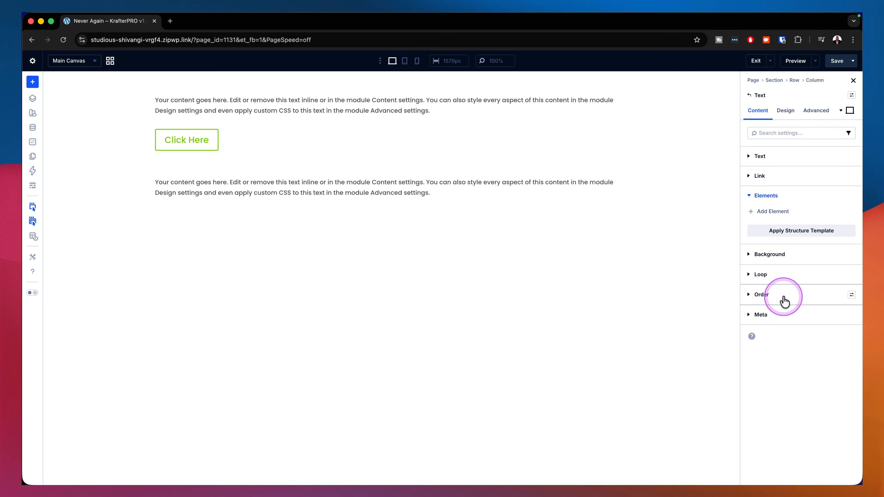
left_click(782, 217)
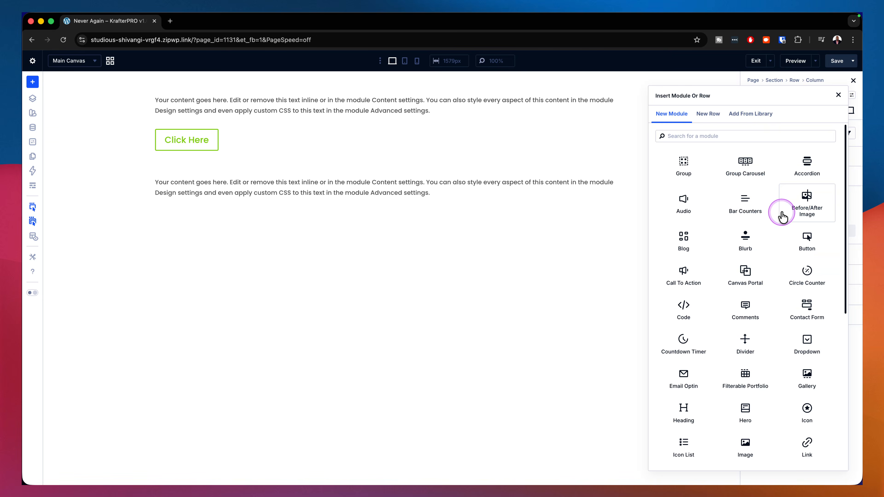
left_click(807, 242)
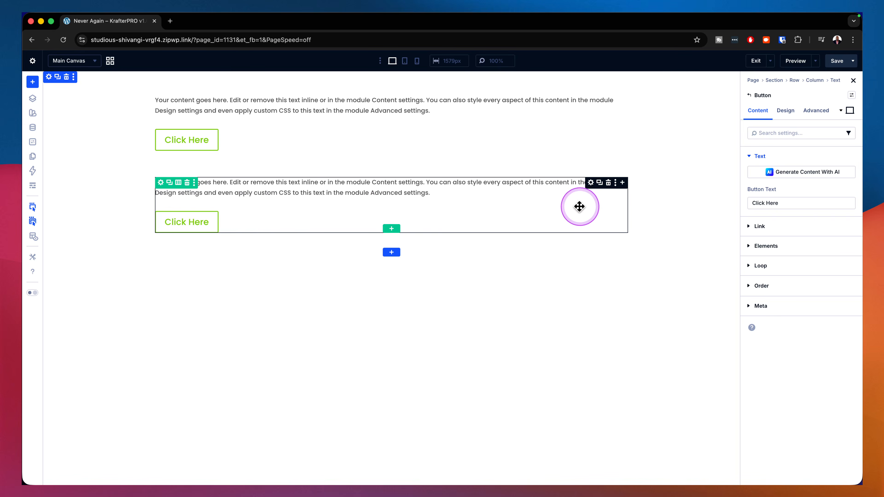
Step: Give the second row's Text module a background in the global Secondary Color
left_click(591, 183)
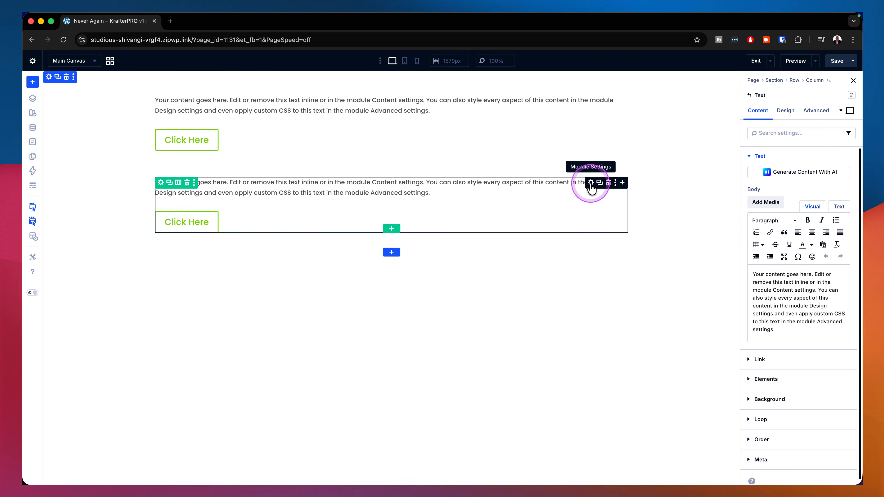
left_click(767, 174)
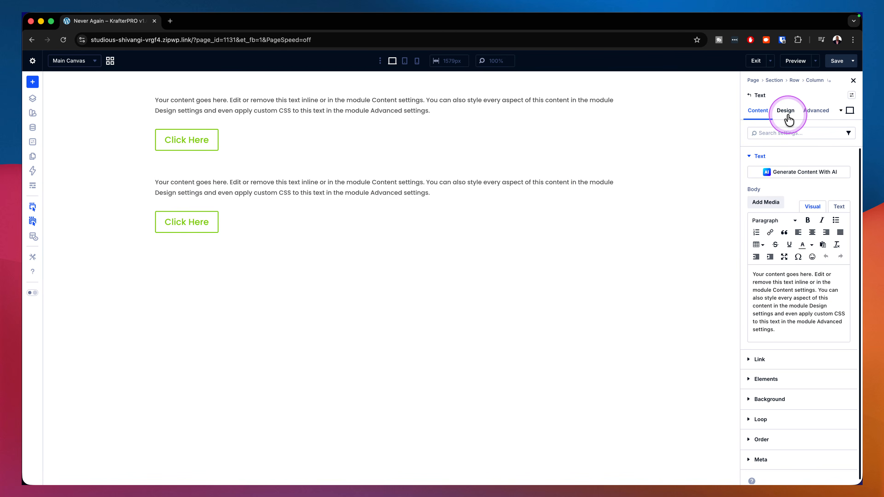
left_click(781, 402)
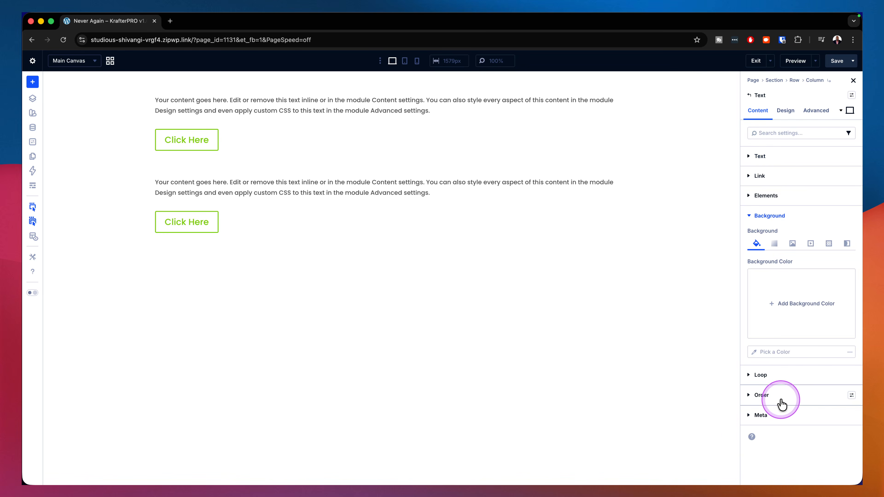
left_click(755, 352)
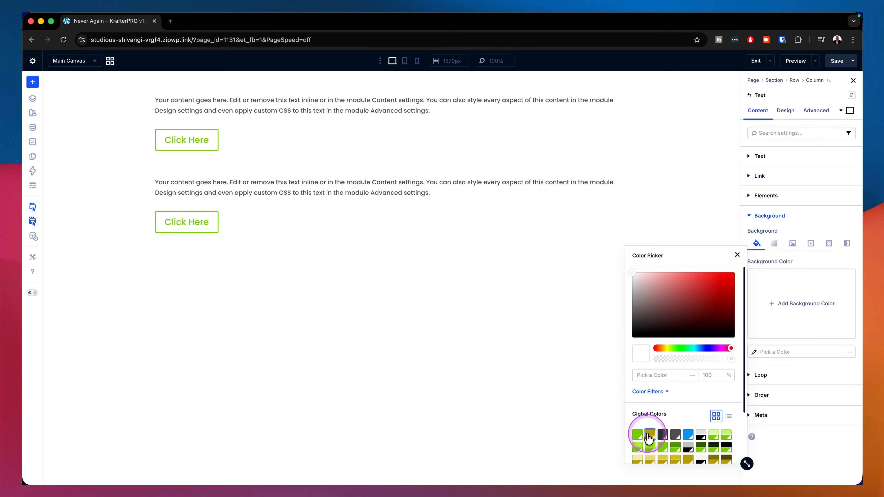
left_click(649, 435)
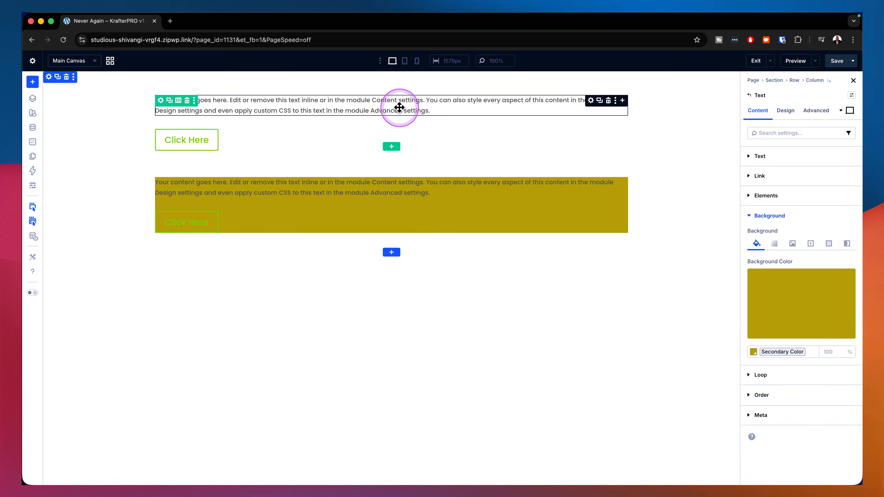
Step: Apply the global Primary Color as the background of the first row's Text module, and undo it
left_click(591, 102)
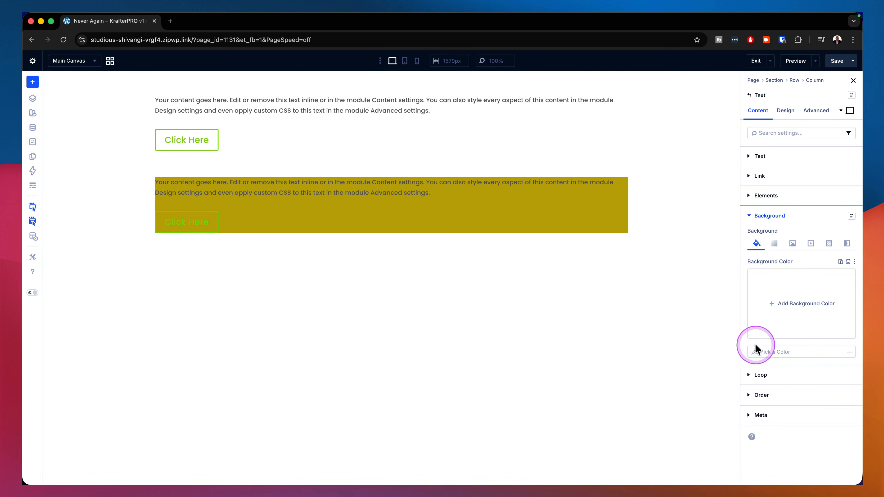
left_click(756, 351)
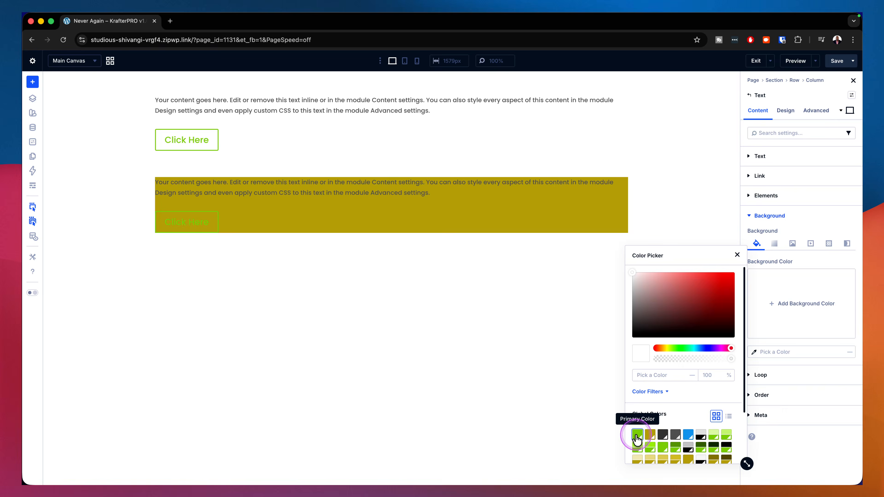
left_click(637, 435)
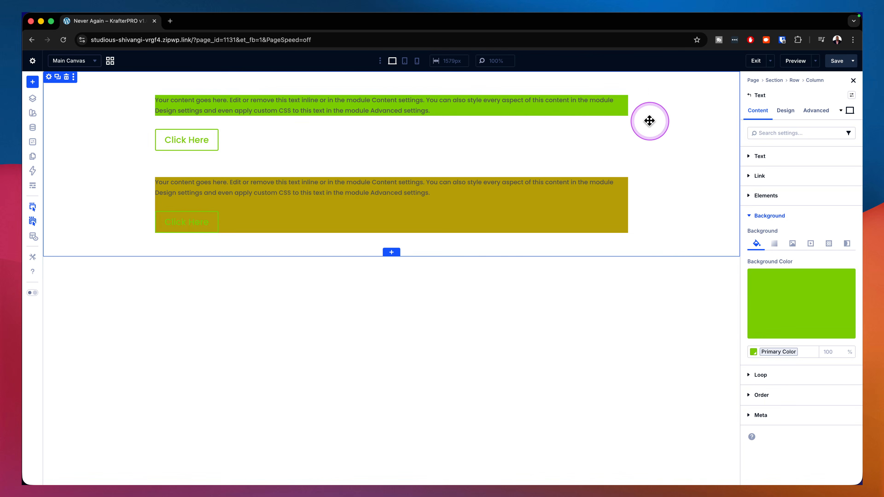
key("super+z")
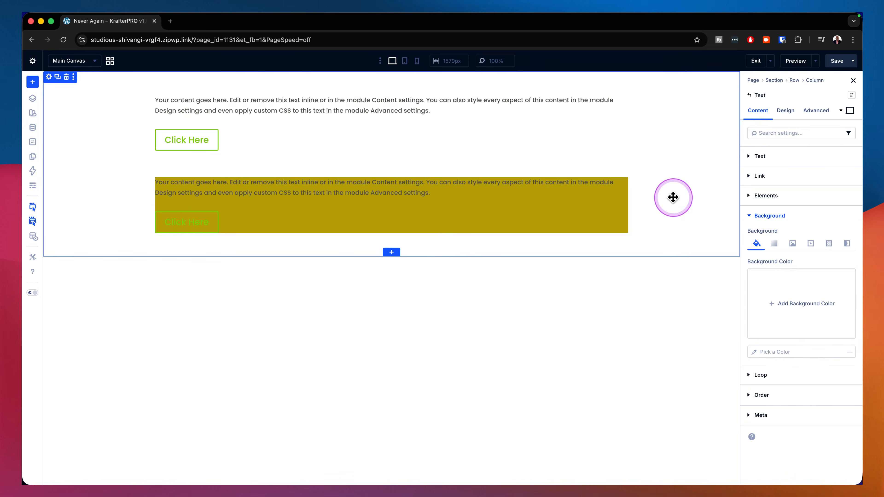
Step: Reset the background color of the second row's Text module
mouse_move(602, 196)
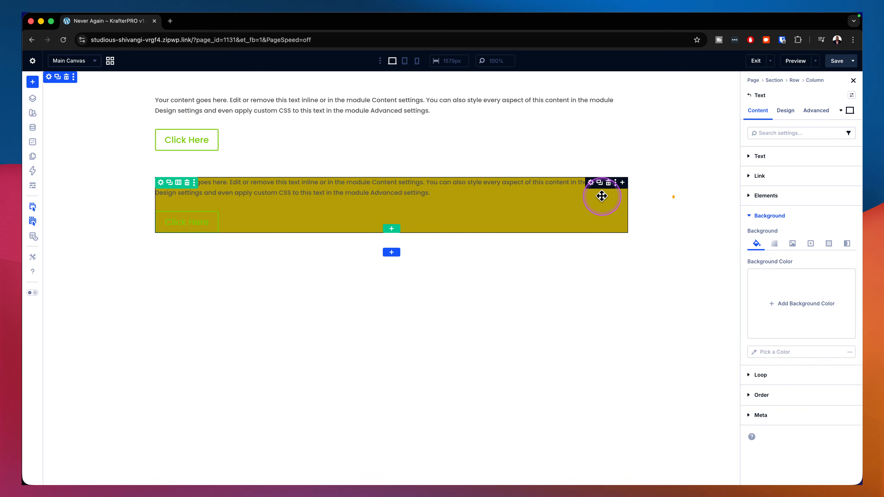
left_click(591, 183)
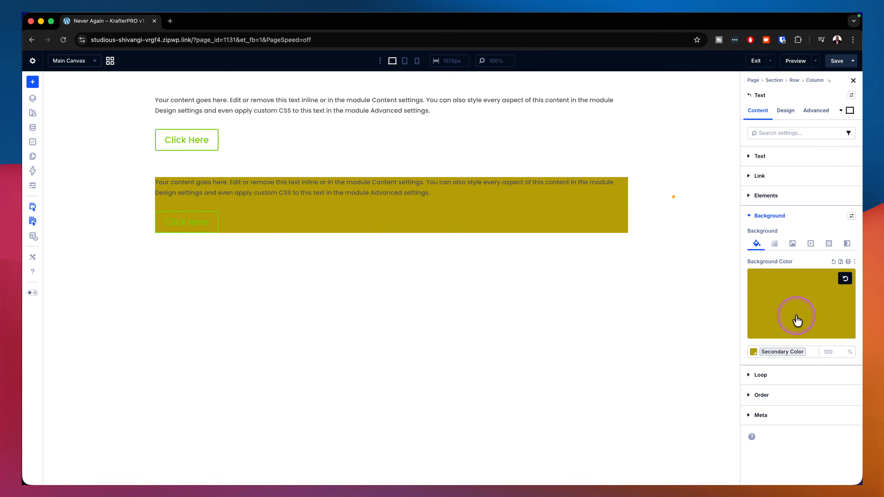
left_click(845, 279)
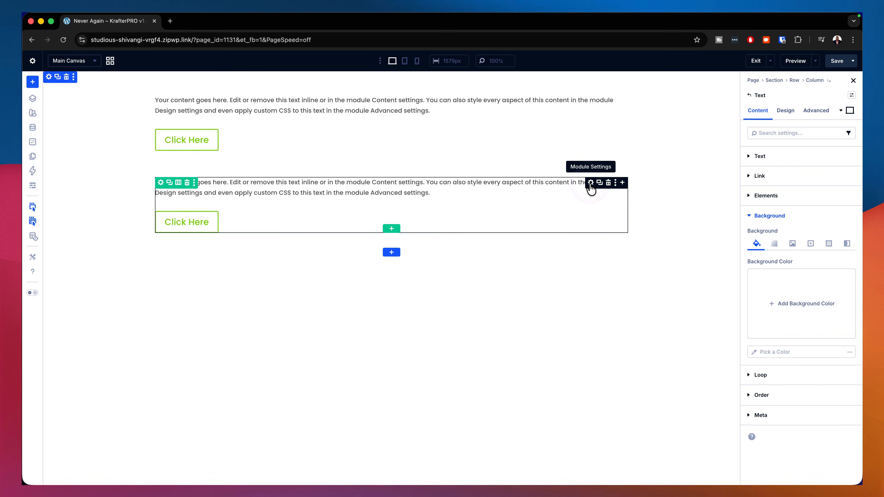
Step: Cycle the second row's Text module layout direction through row, reversed row and column, ending on reversed column
left_click(787, 115)
left_click(781, 158)
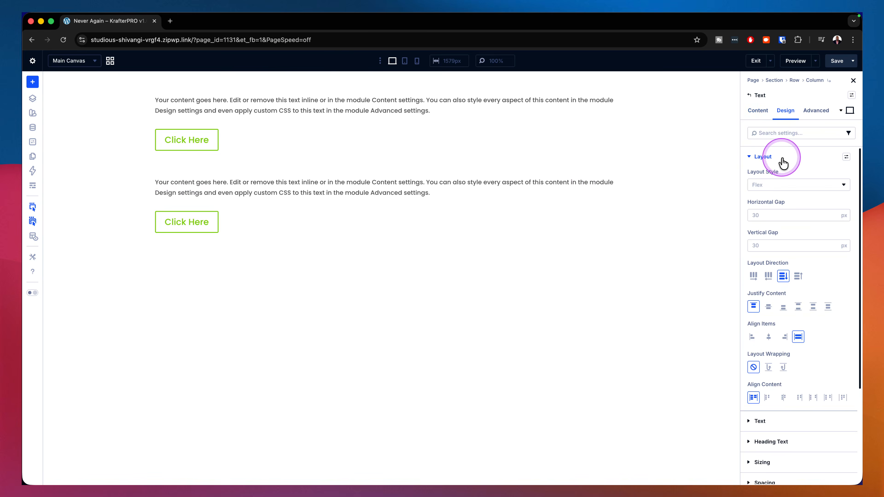
left_click(754, 277)
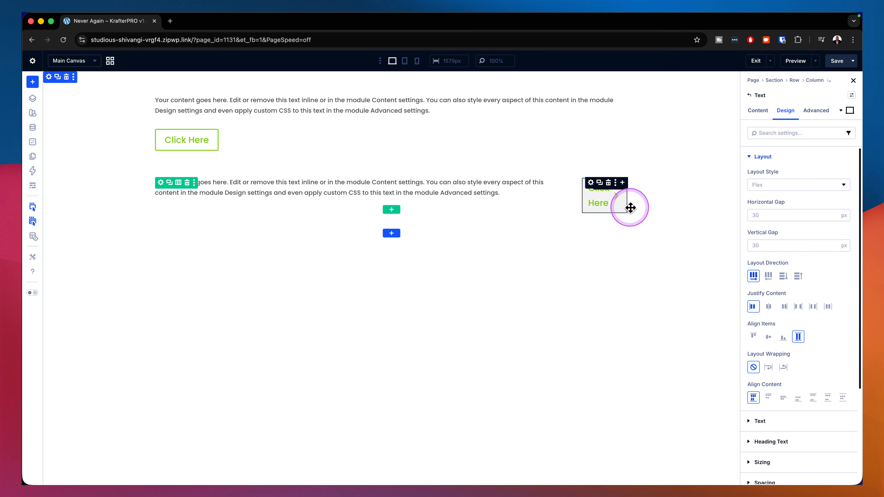
left_click(769, 276)
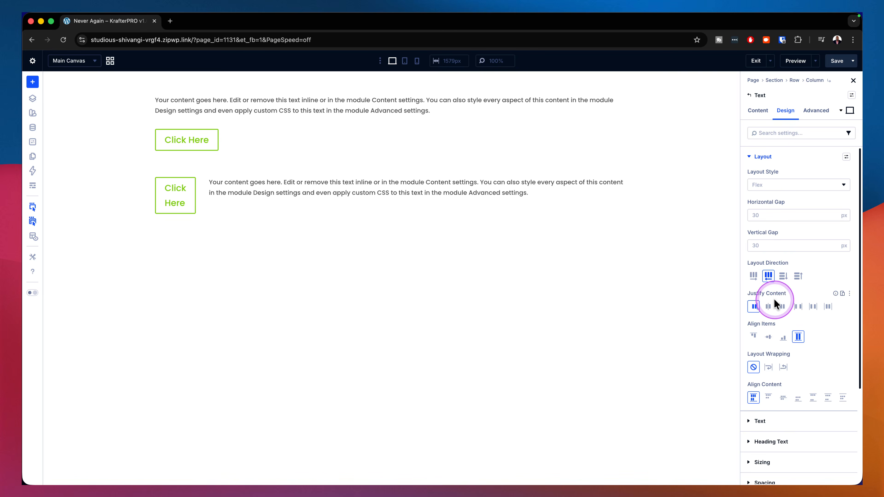
left_click(782, 276)
left_click(798, 278)
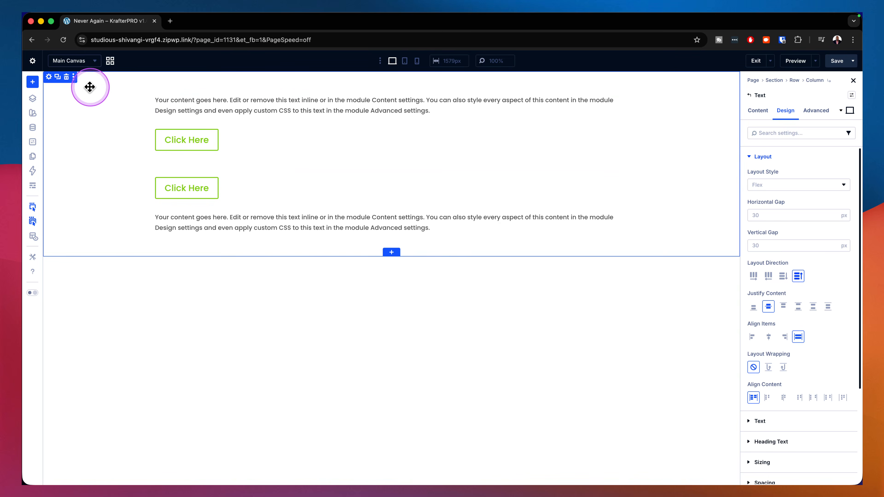
Step: Delete the section holding both rows and insert a new single-column row in the blank section
left_click(66, 77)
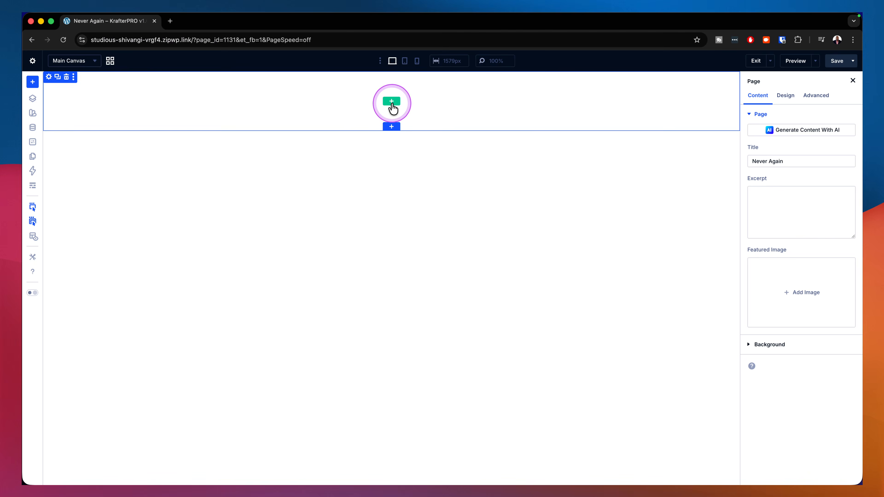
left_click(391, 103)
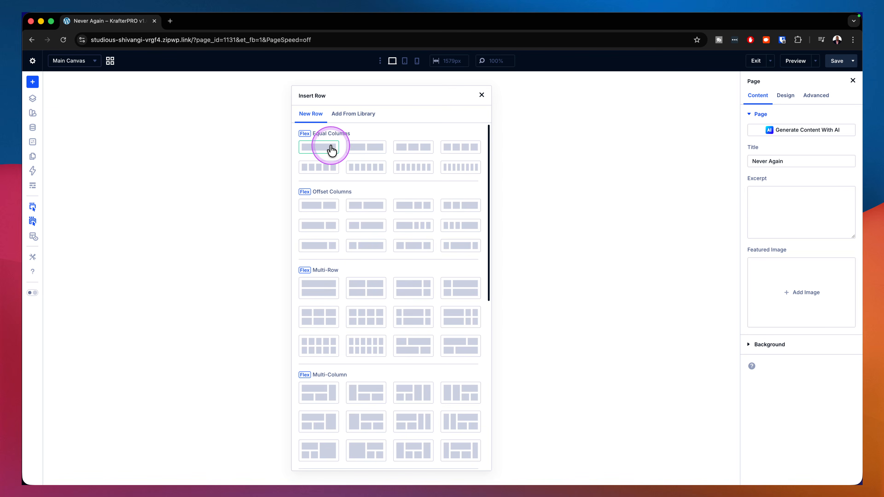
left_click(306, 151)
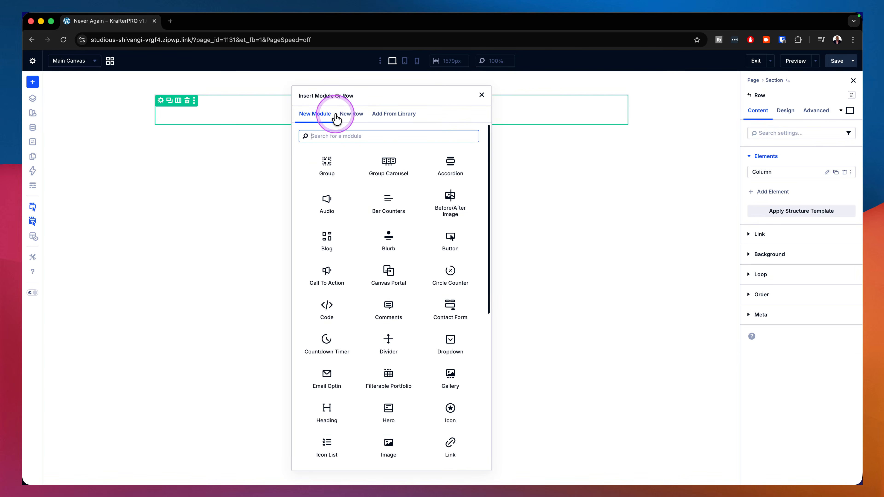
Step: Add a Group module to the new row and place an Image module inside it
left_click(327, 167)
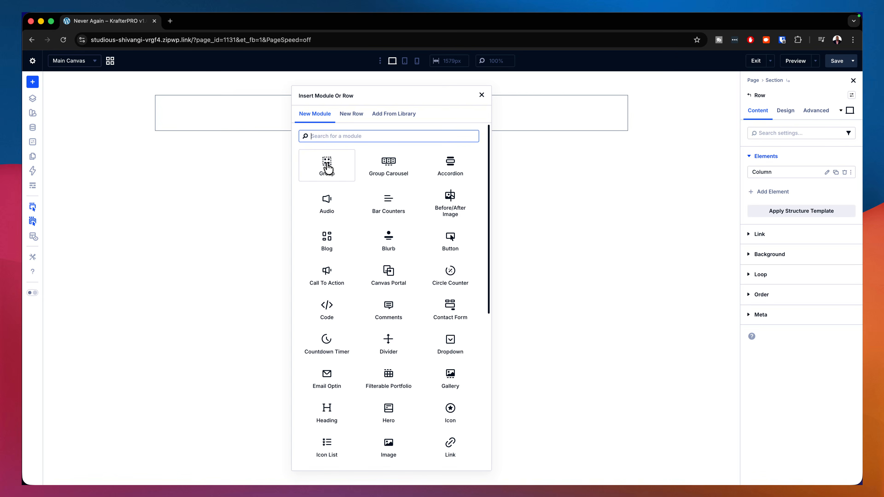
type("ima")
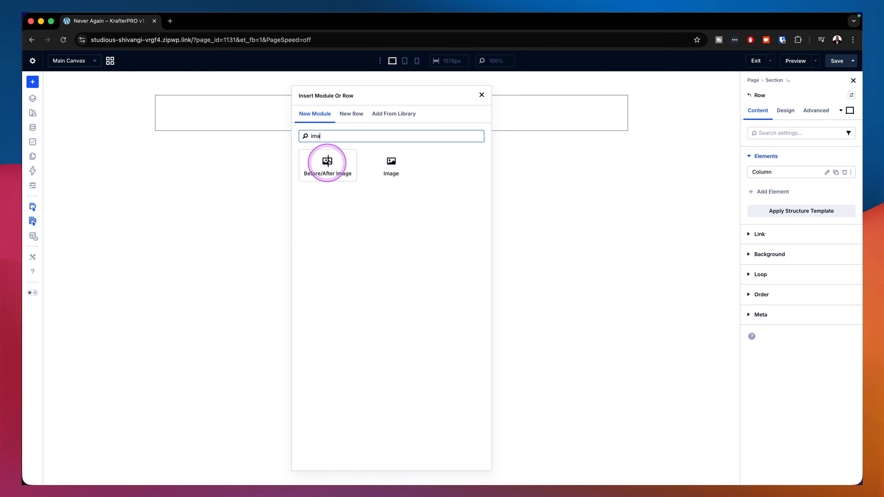
left_click(400, 167)
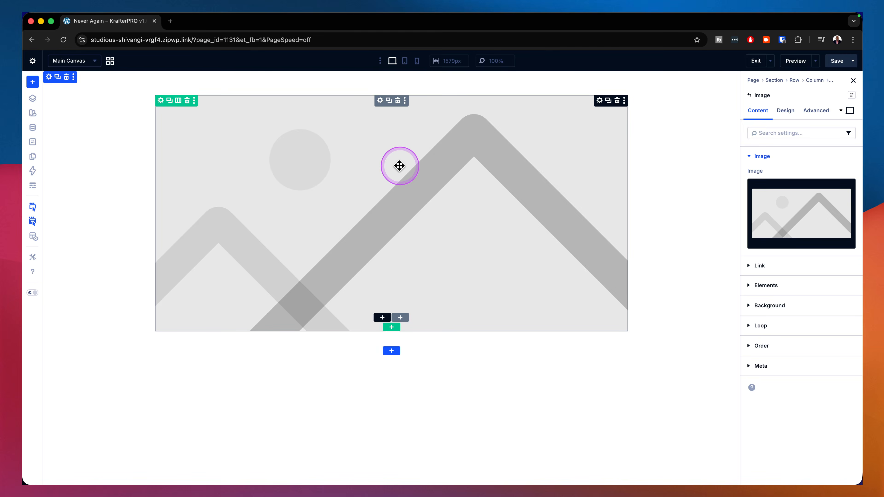
Step: Add a Heading module below the image and a Text module below the heading, inside the same group
left_click(382, 317)
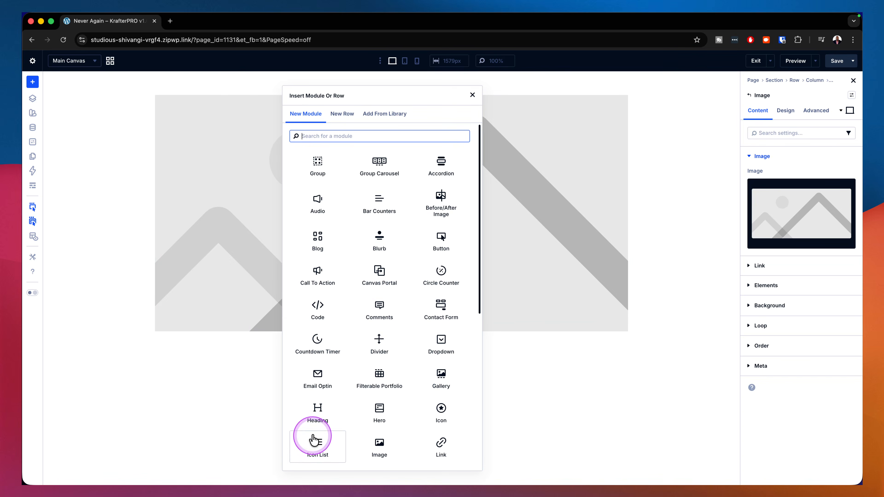
left_click(320, 409)
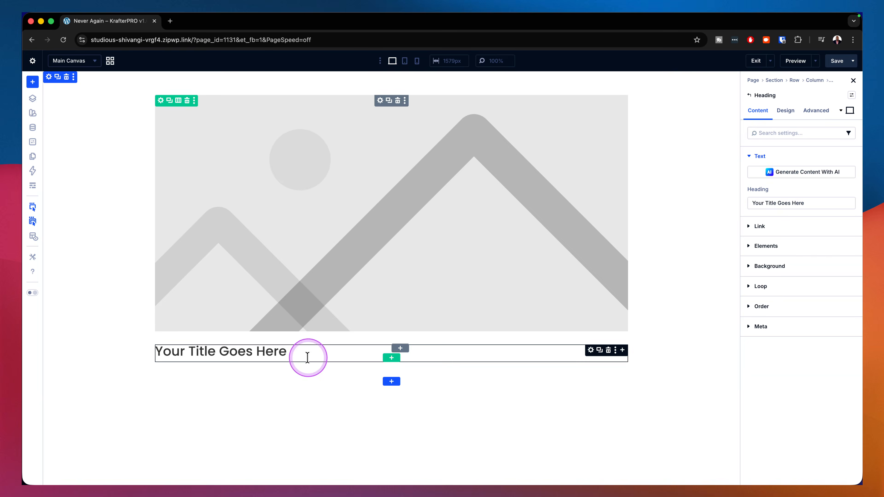
left_click(622, 350)
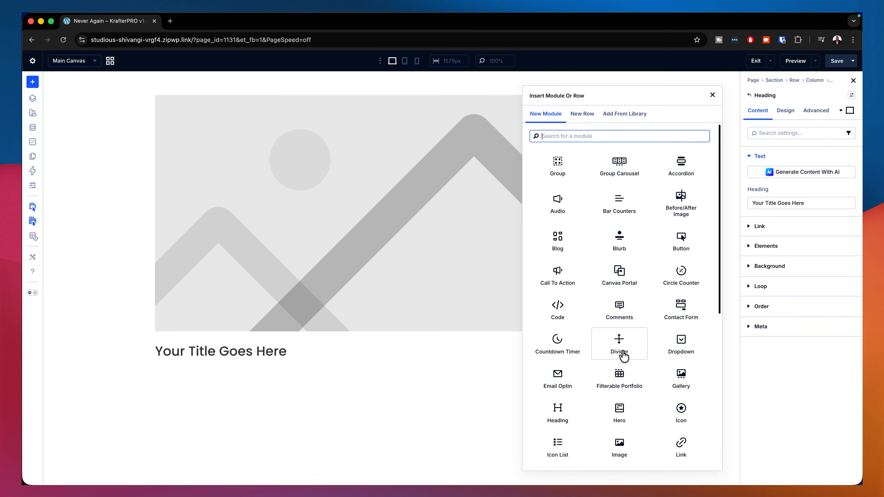
type("tes")
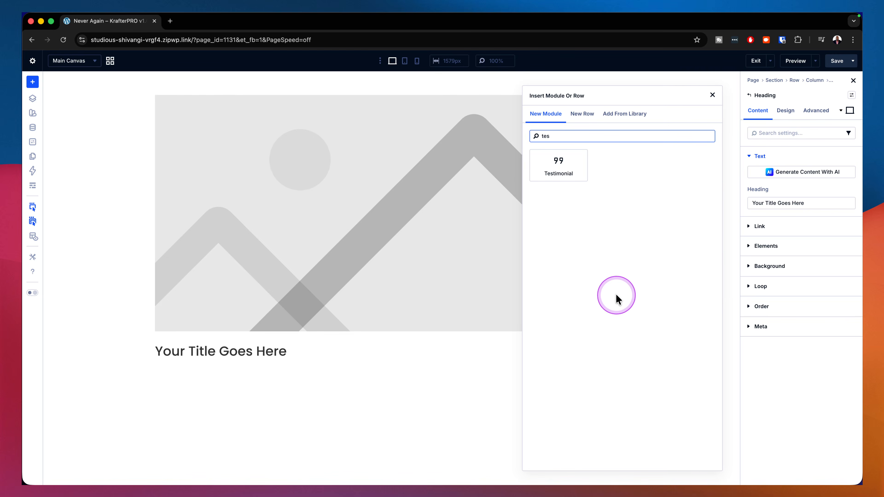
key("BackSpace")
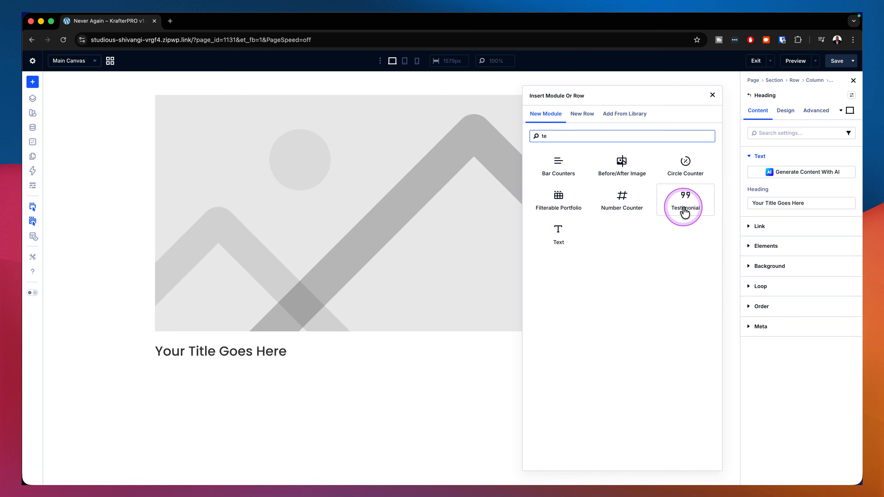
left_click(560, 233)
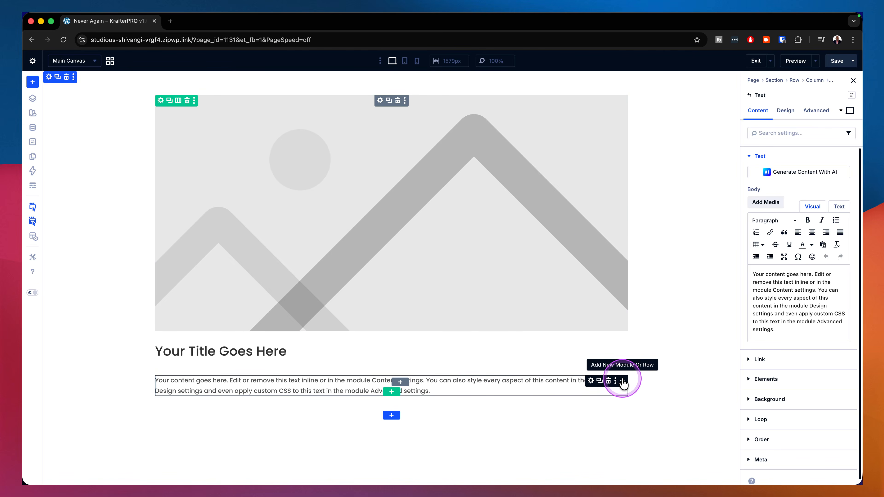
Step: Nest a Group module below the text, add a Button module inside it and duplicate the button
left_click(622, 382)
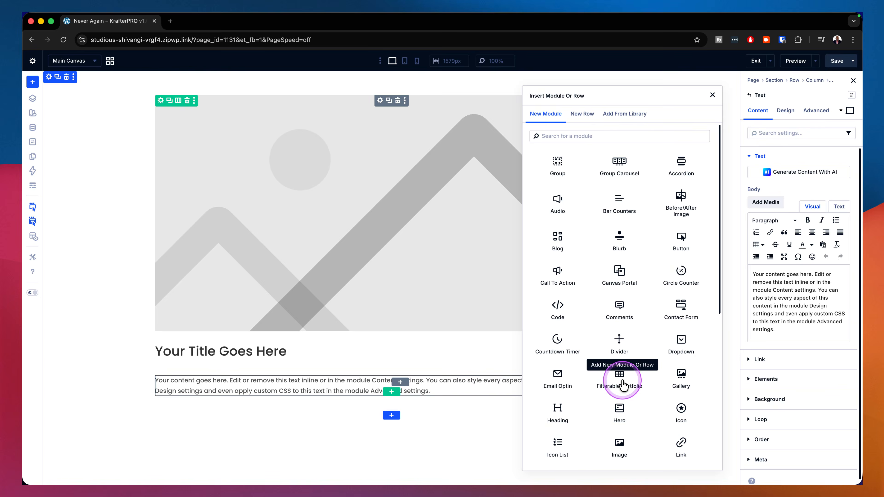
left_click(568, 169)
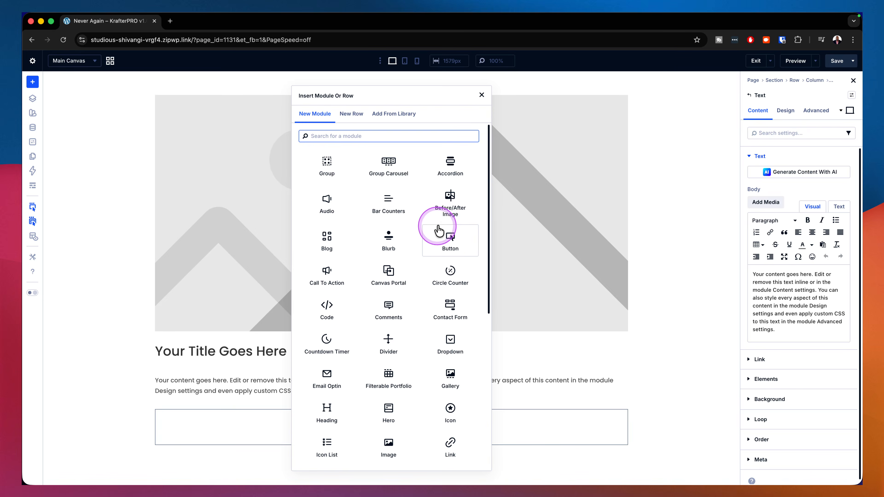
left_click(451, 237)
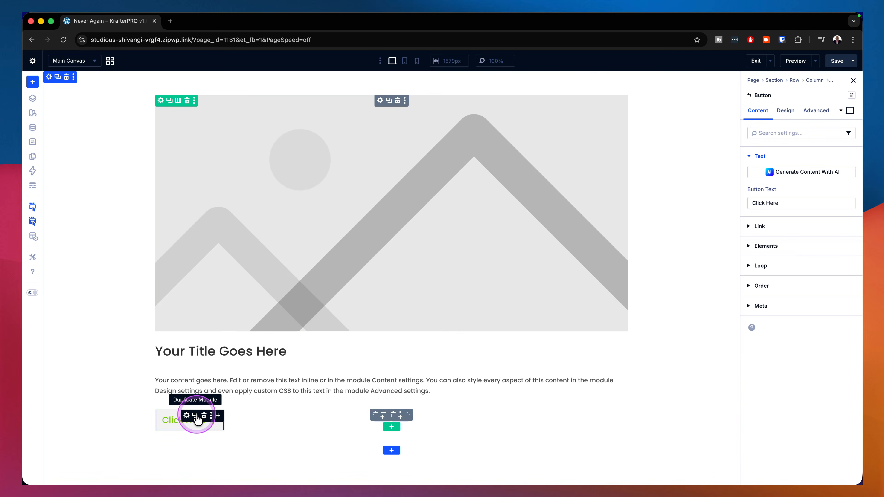
left_click(195, 415)
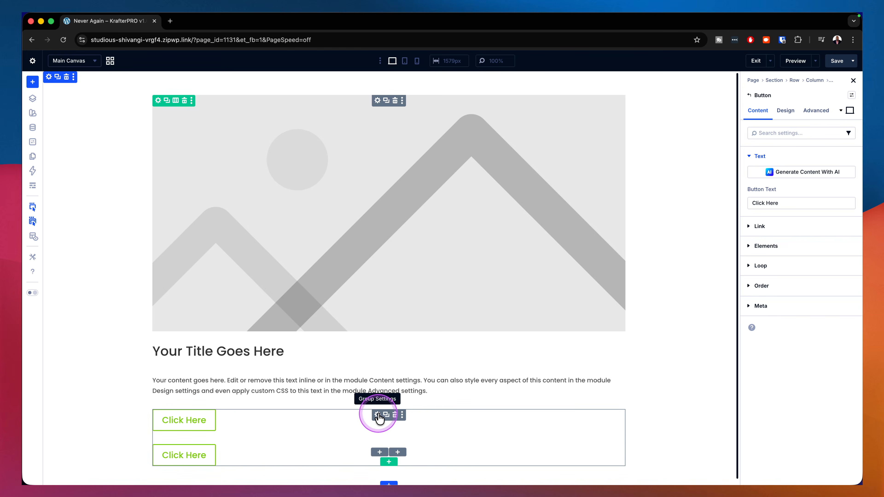
Step: Set the layout direction of the nested group holding the two buttons to row
left_click(377, 415)
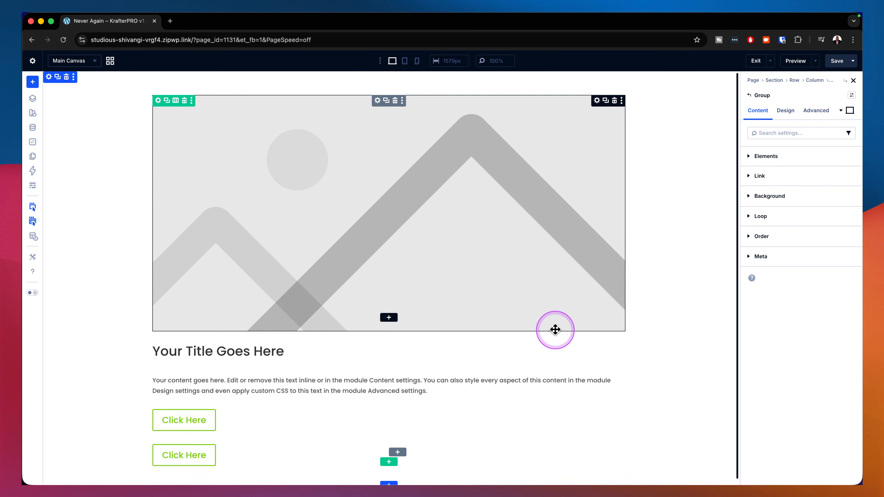
left_click(790, 112)
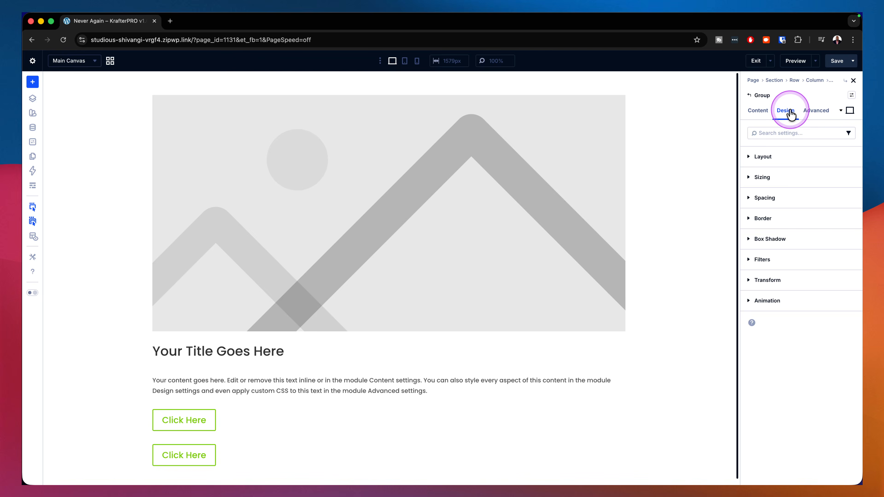
left_click(795, 156)
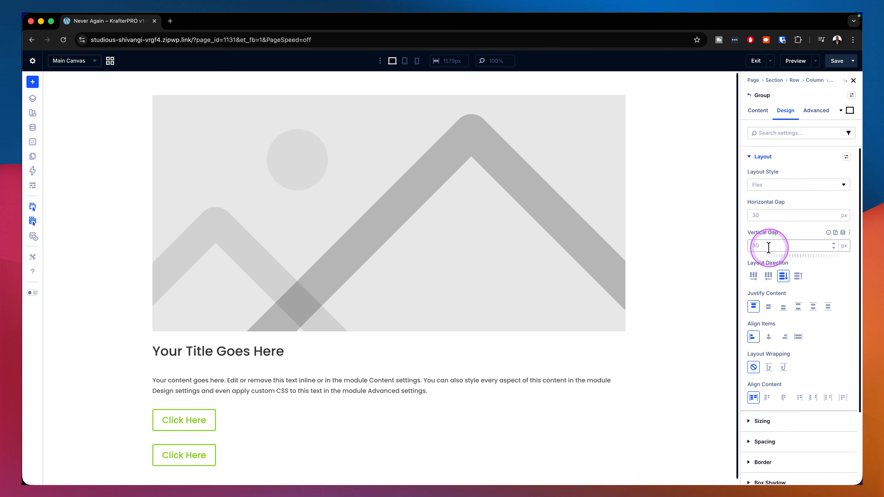
left_click(753, 276)
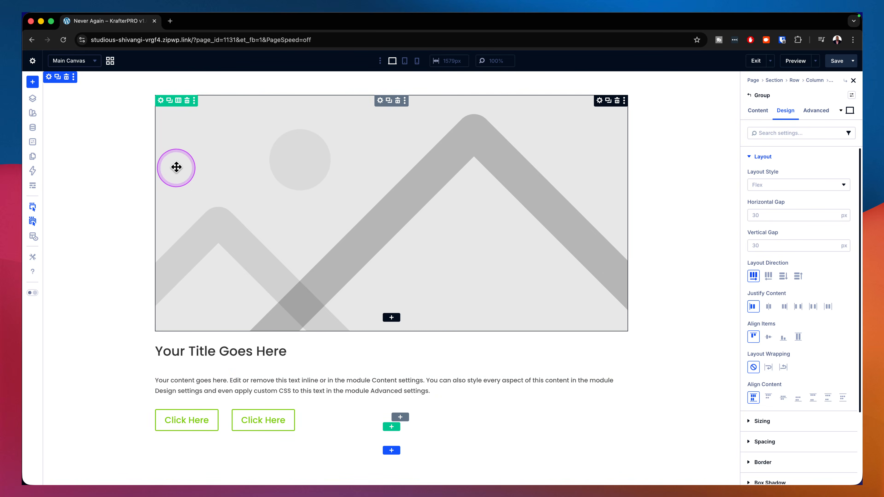
Step: Assign the p-all-medium spacing preset to the outer group containing the image, heading, text and buttons
left_click(380, 101)
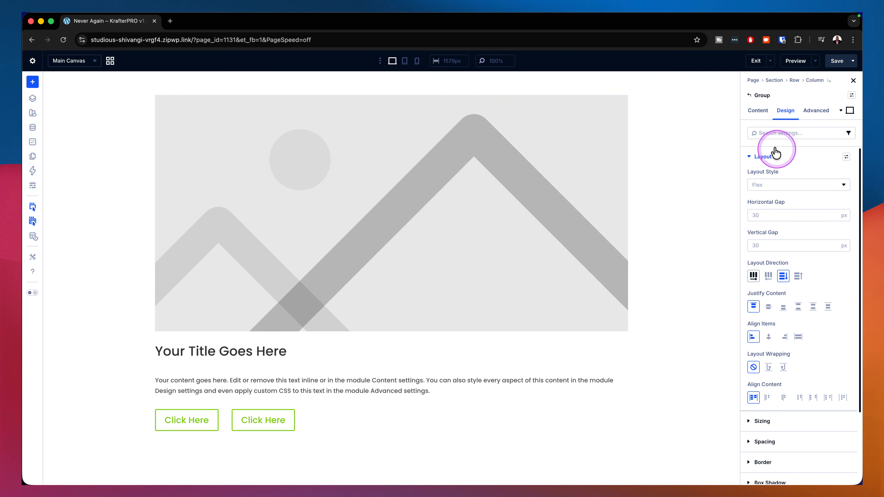
left_click(753, 161)
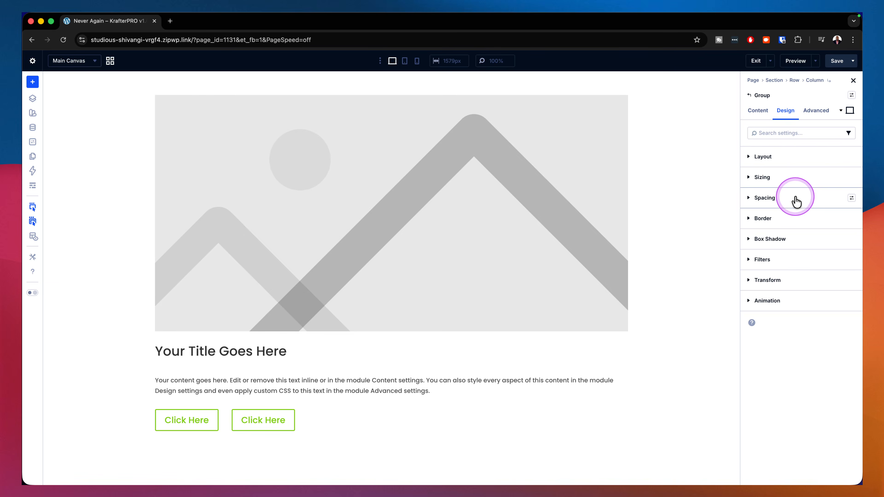
left_click(852, 198)
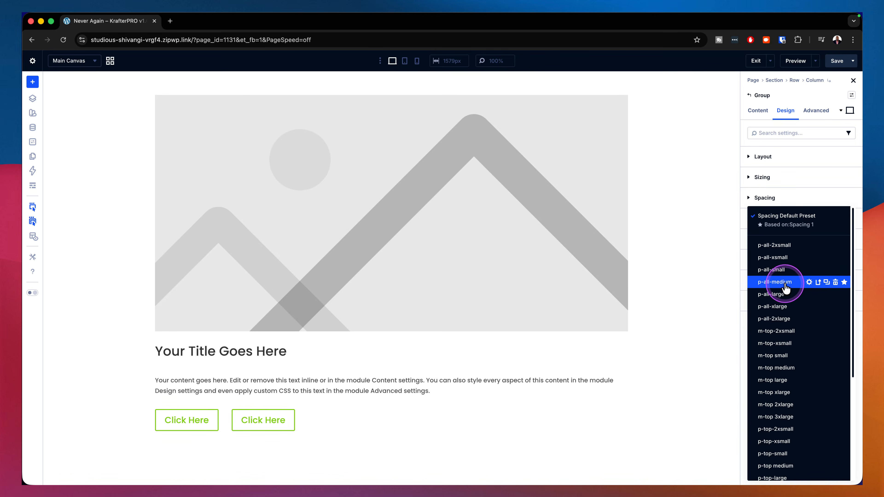
left_click(775, 281)
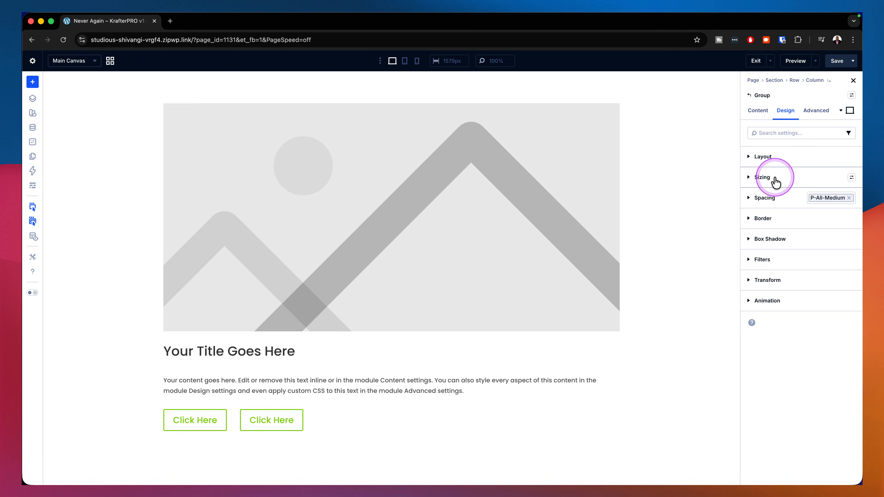
Step: Assign the bg light background preset to the outer group
left_click(758, 117)
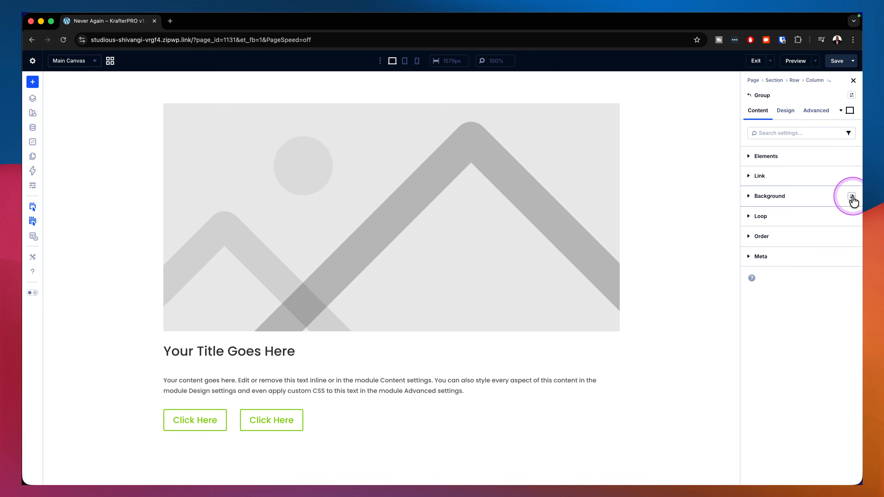
left_click(852, 198)
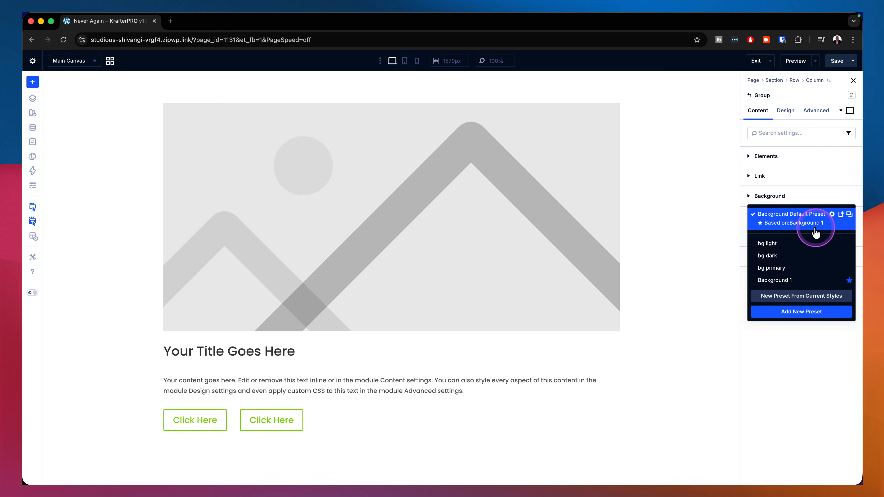
left_click(790, 243)
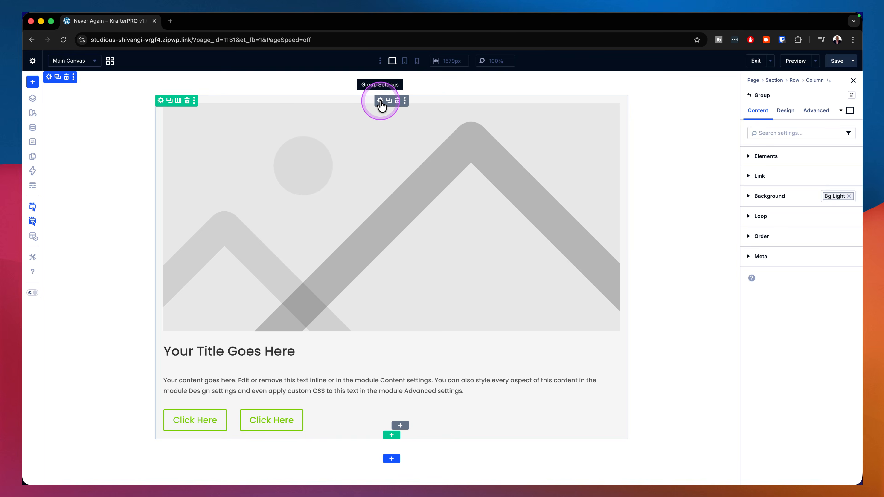
Step: Assign the gap 0 layout preset to the outer group
left_click(823, 112)
left_click(801, 157)
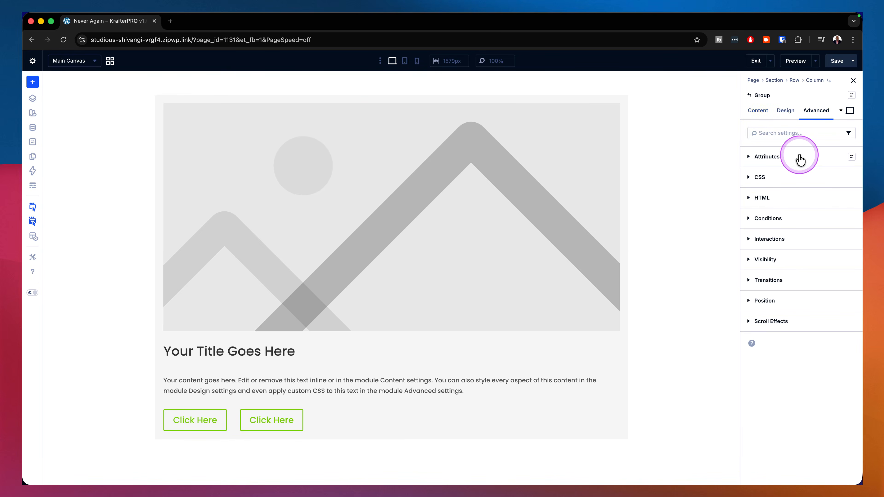
left_click(785, 112)
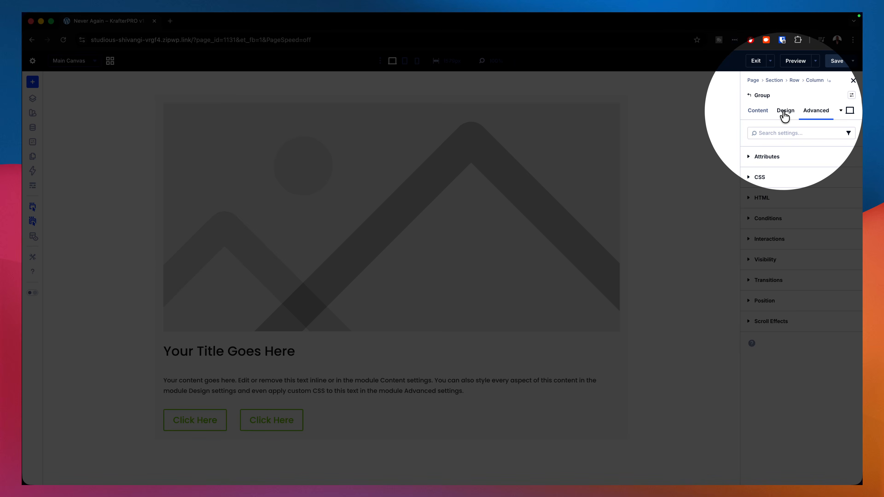
left_click(784, 114)
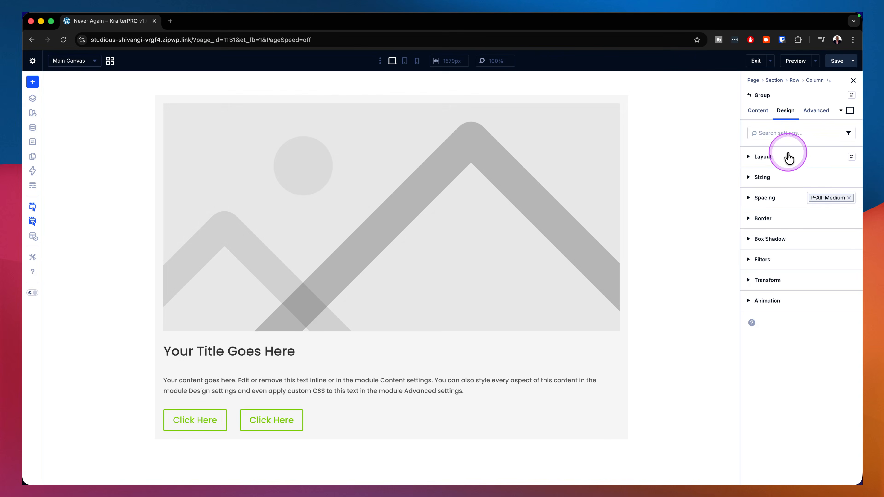
left_click(851, 158)
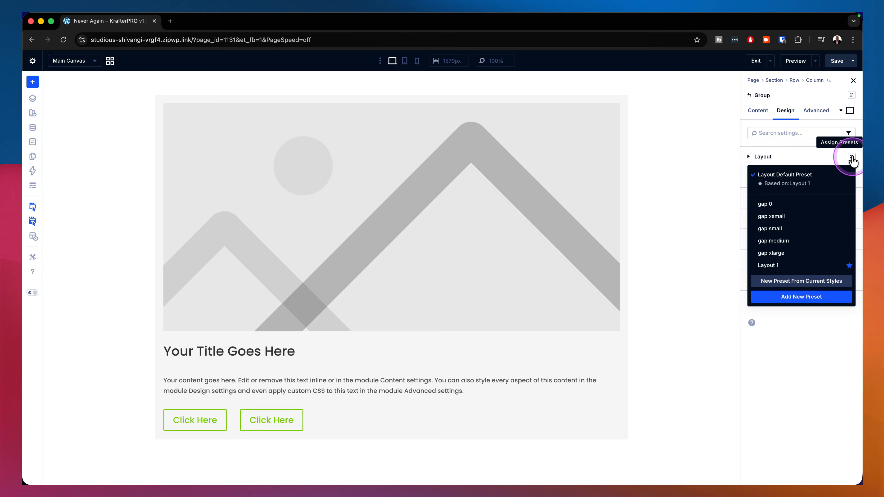
left_click(783, 206)
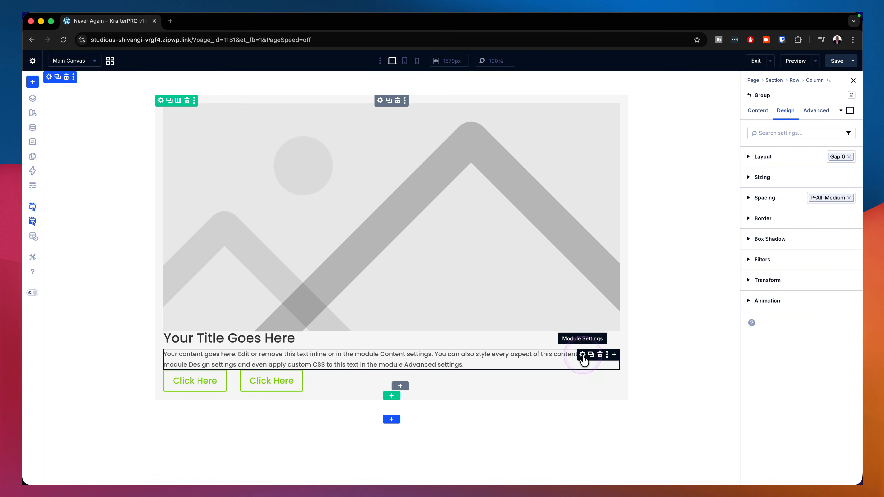
Step: Assign the m-top small spacing preset to the Text module below the heading
left_click(583, 356)
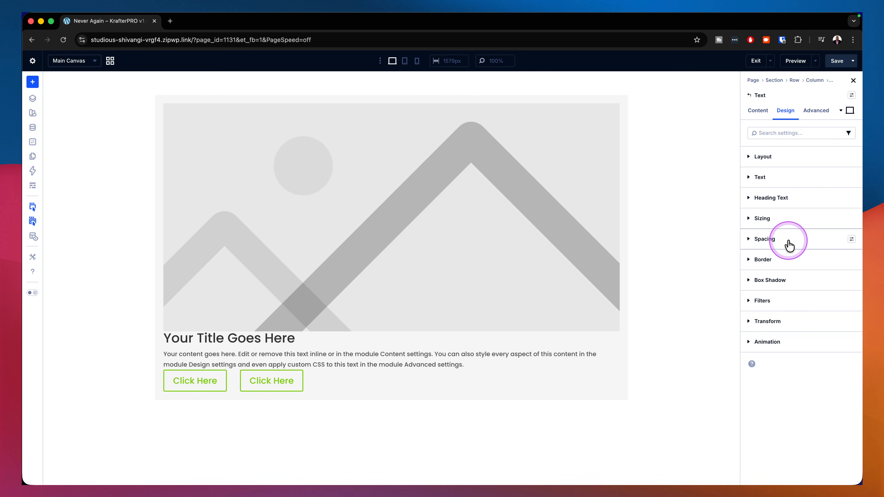
left_click(851, 240)
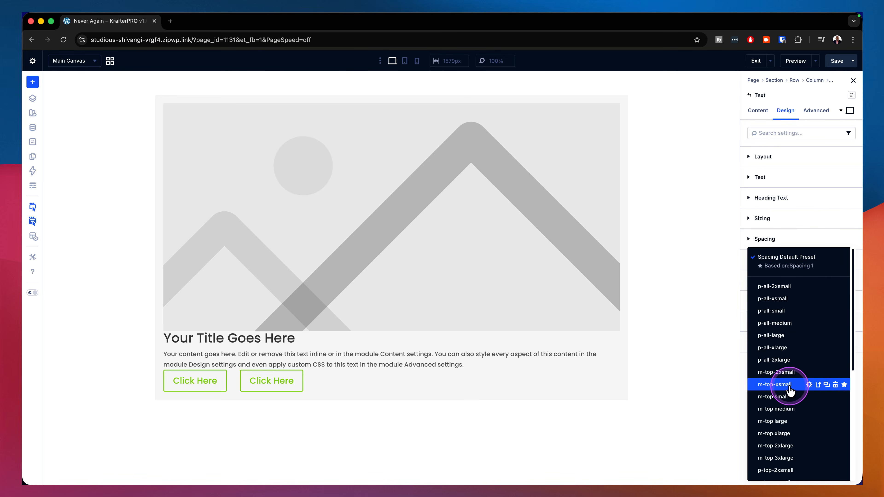
left_click(772, 396)
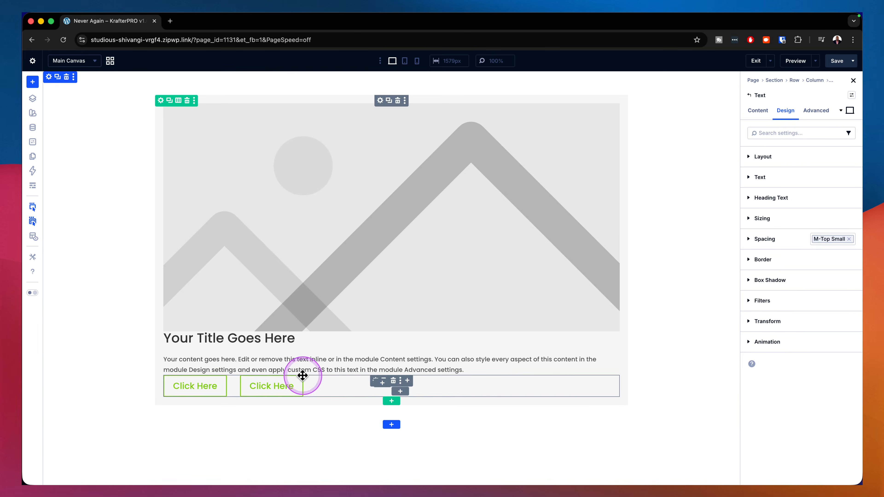
Step: Try the m-top large spacing preset on the nested button group and replace it with m-top small
left_click(375, 384)
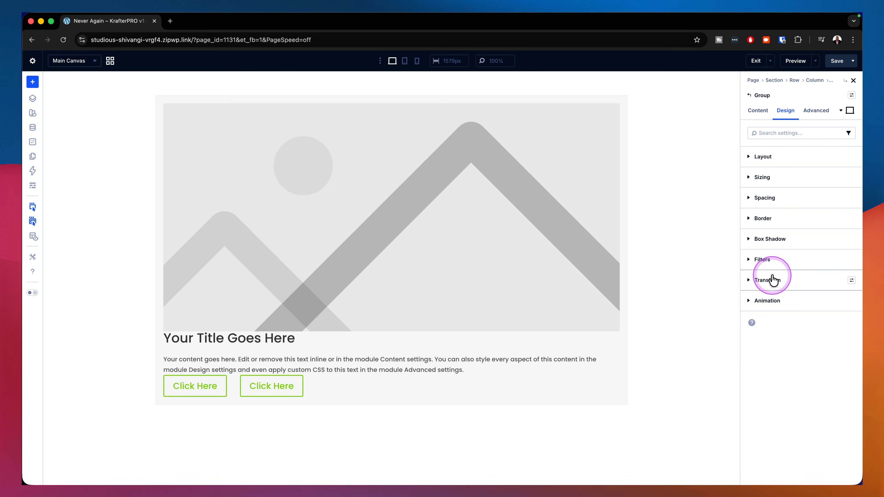
left_click(851, 199)
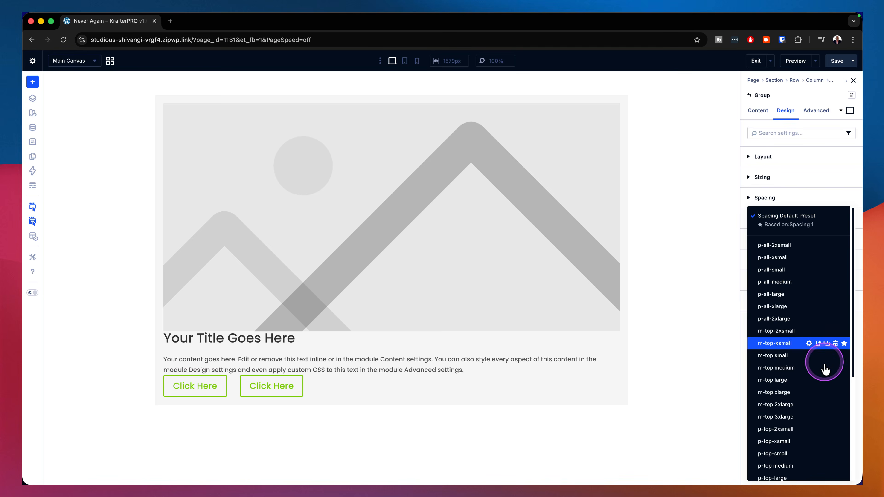
left_click(787, 380)
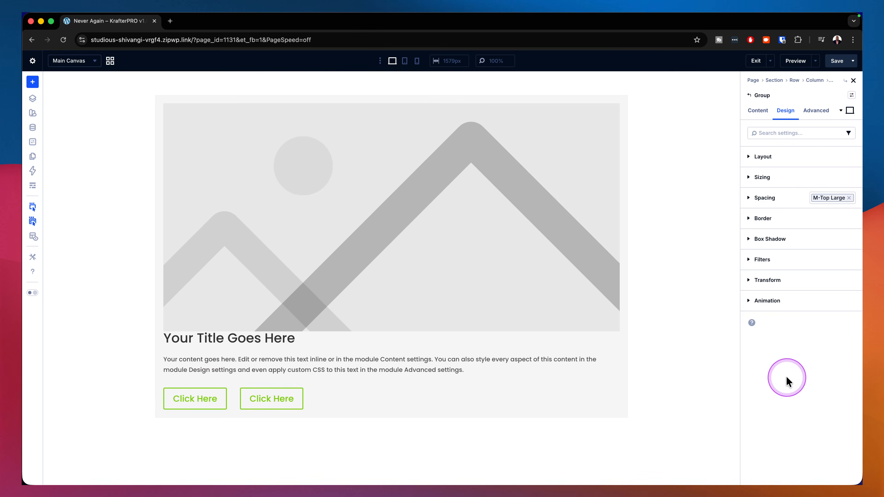
left_click(849, 199)
left_click(848, 199)
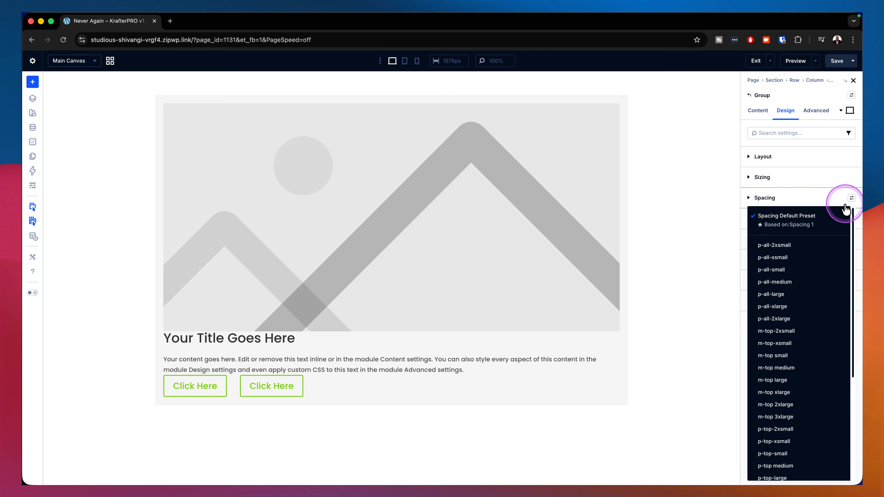
left_click(788, 362)
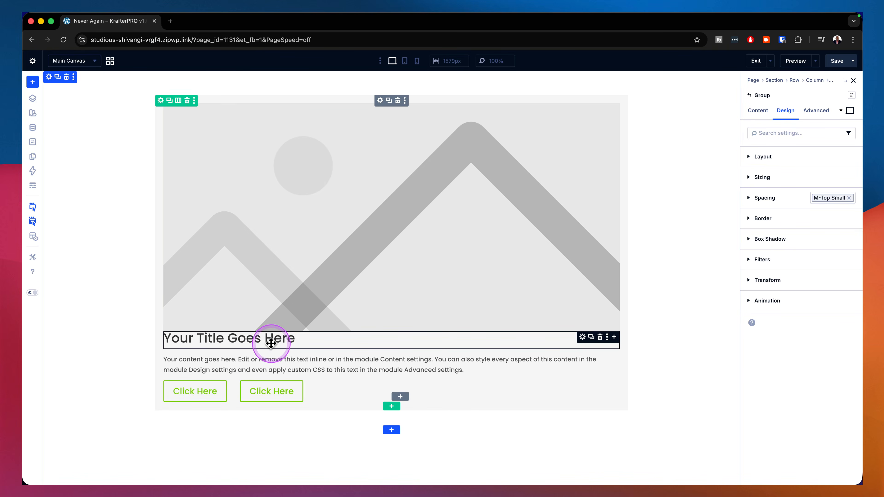
Step: Assign the m-top large spacing preset to the Heading module
left_click(582, 337)
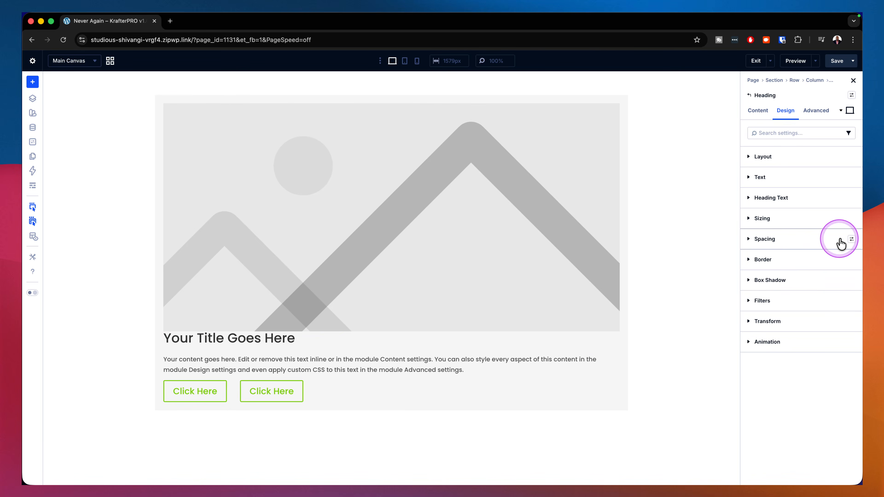
left_click(851, 239)
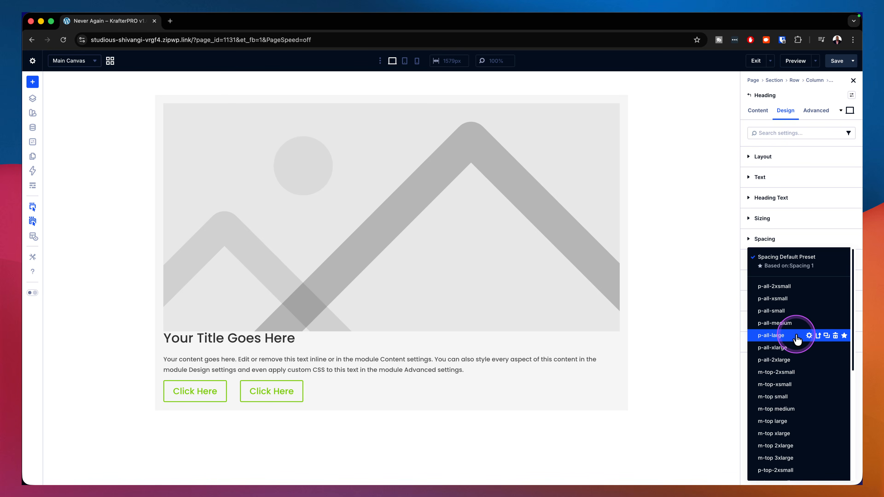
left_click(788, 421)
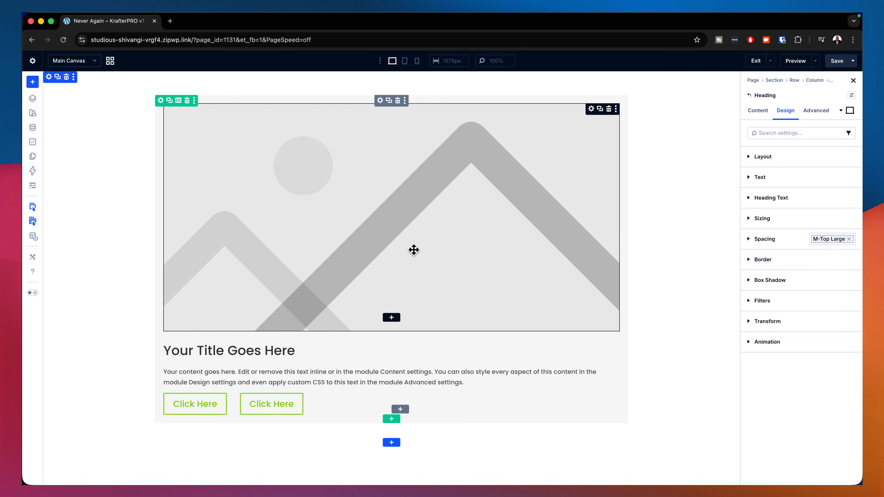
Step: Replace the card's placeholder image with the media library photo of backpackers beside a railway track
left_click(429, 197)
left_click(763, 117)
left_click(830, 221)
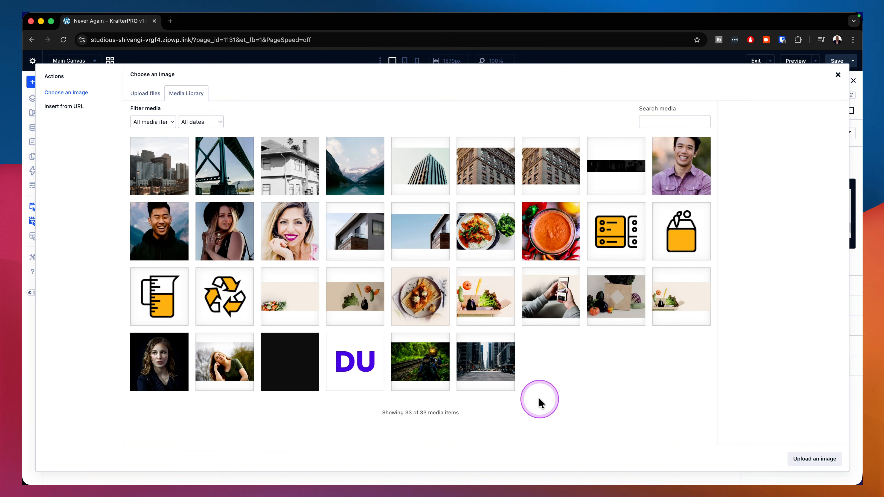
left_click(435, 367)
left_click(828, 461)
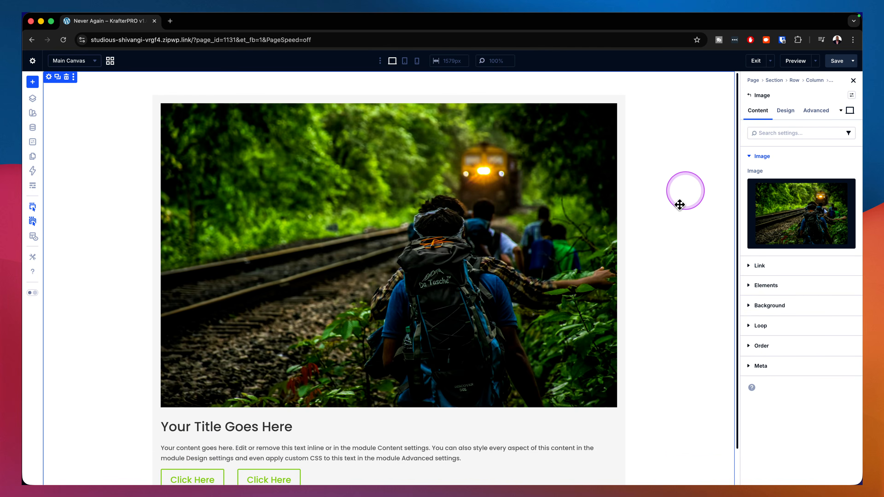
scroll(672, 221, "down", 2)
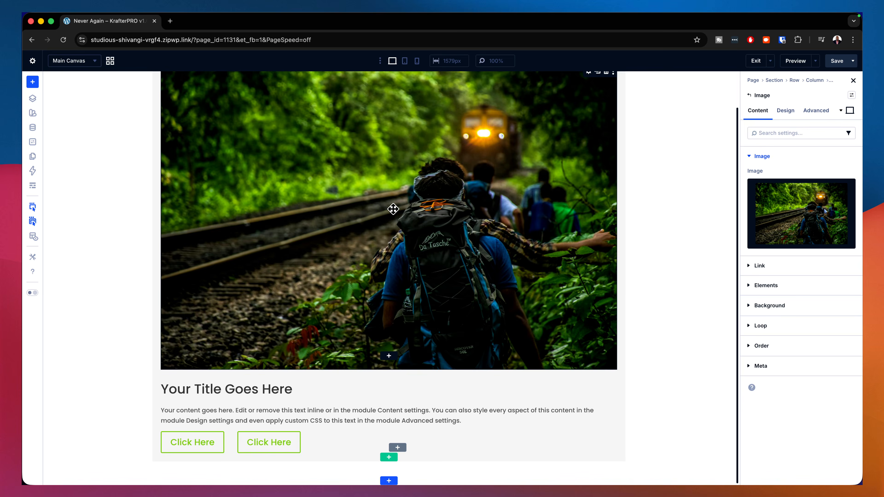
scroll(451, 219, "up", 2)
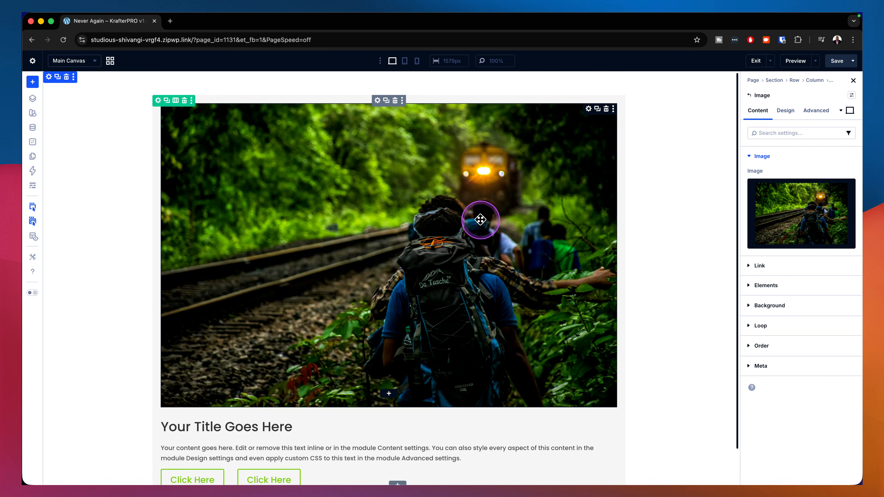
Step: Assign the k-heading 3 module preset to the card's Heading module
left_click(377, 101)
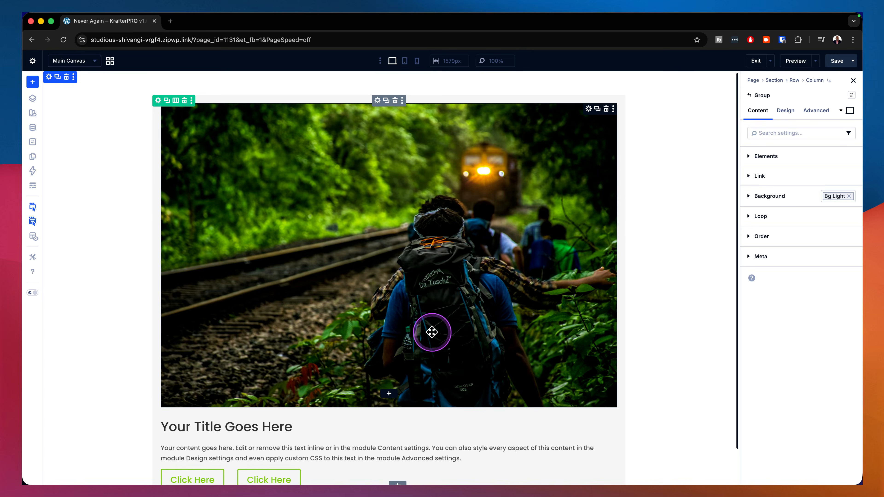
scroll(432, 332, "down", 1)
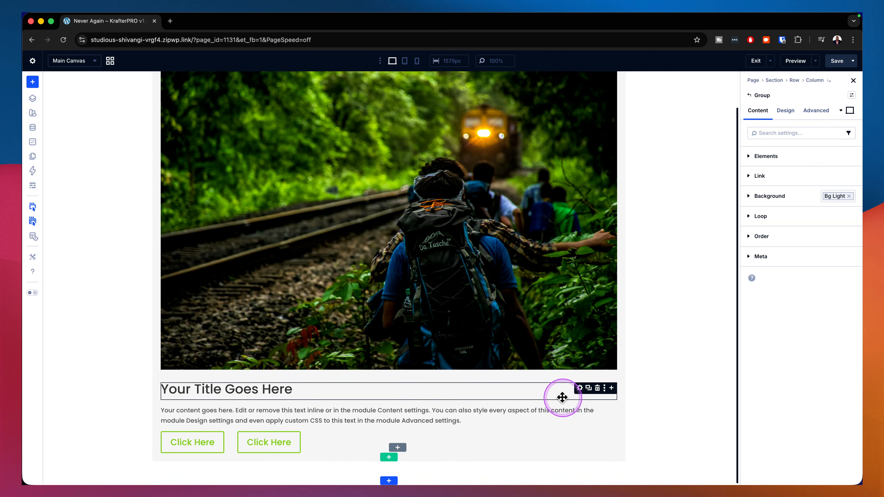
left_click(578, 389)
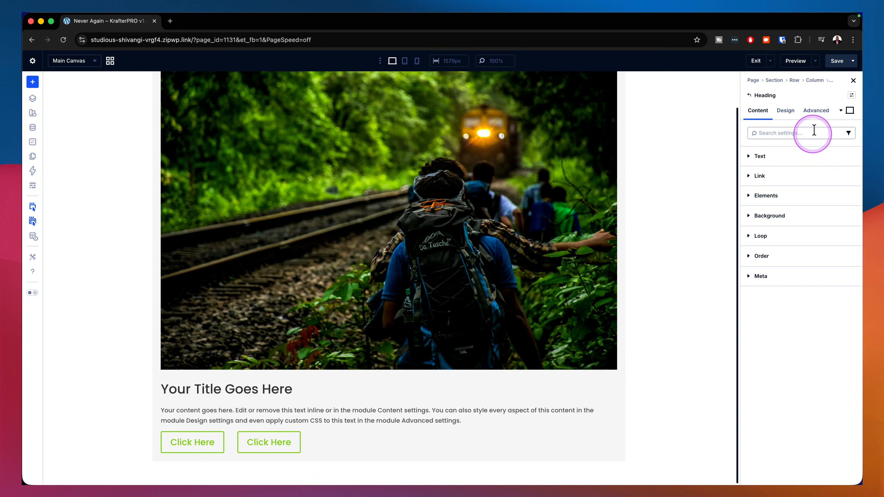
left_click(792, 113)
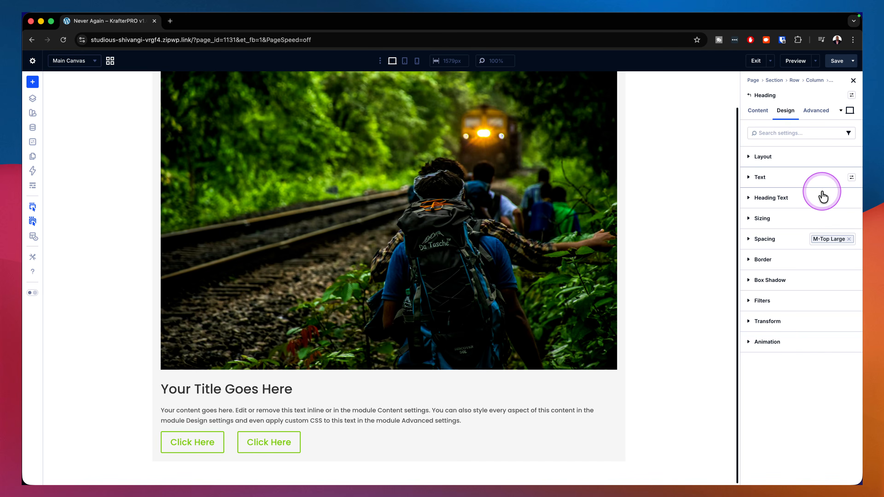
left_click(851, 199)
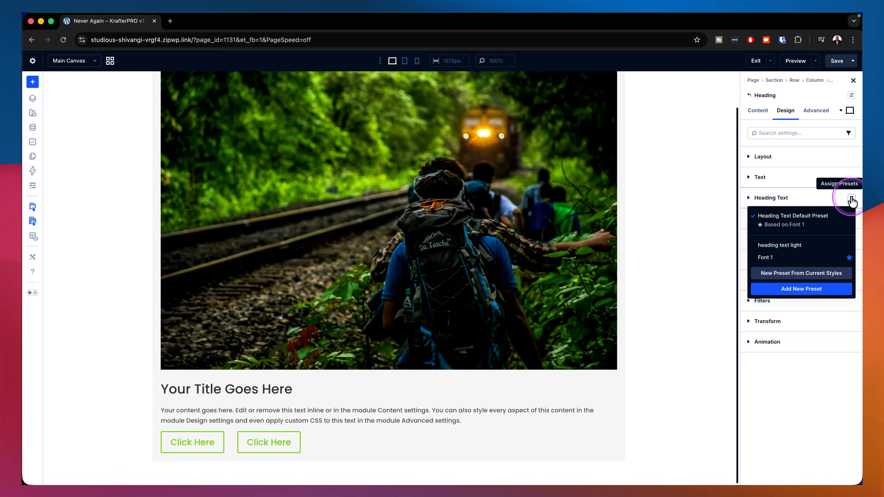
left_click(851, 199)
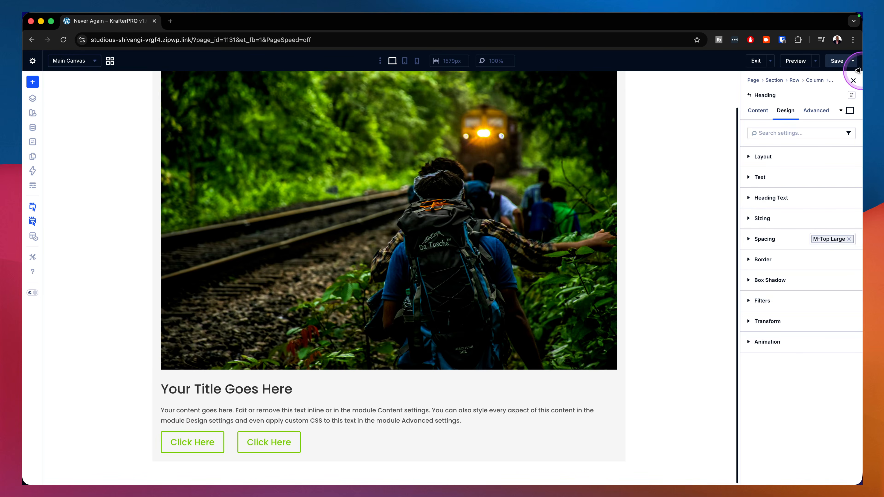
left_click(851, 99)
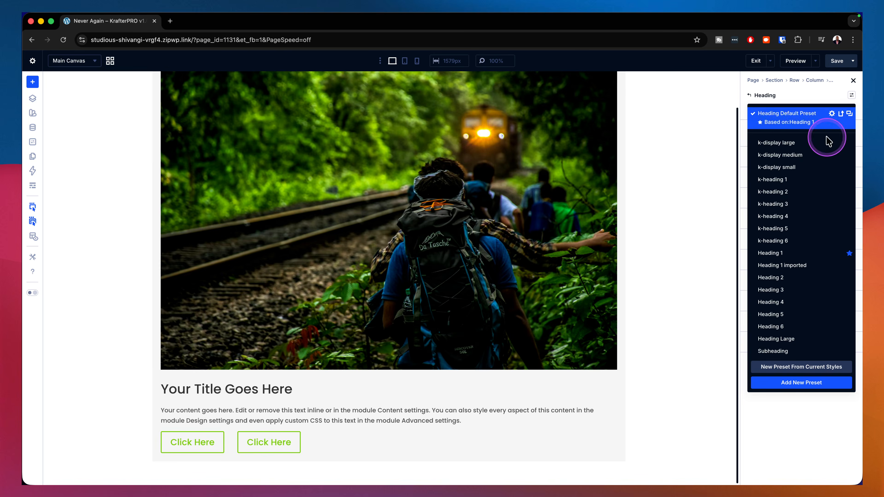
left_click(799, 204)
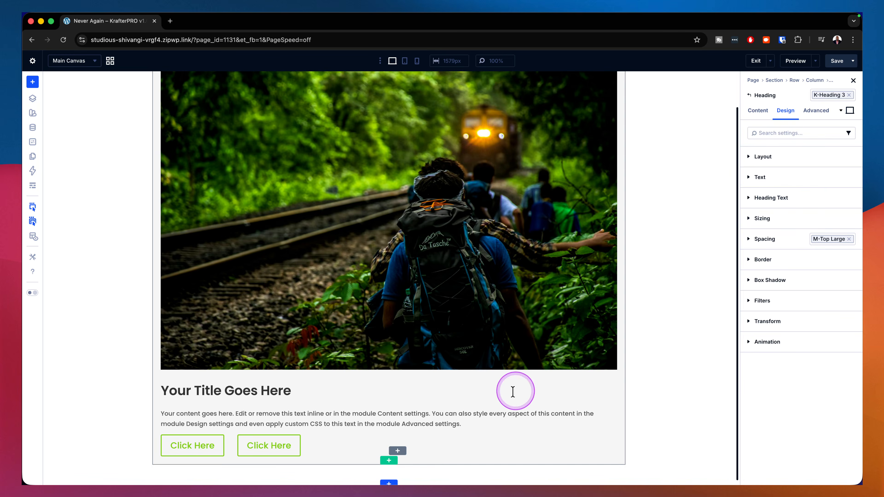
Step: Try the k-body text (base) preset on the Text module below the heading and replace it with k-text small
left_click(580, 415)
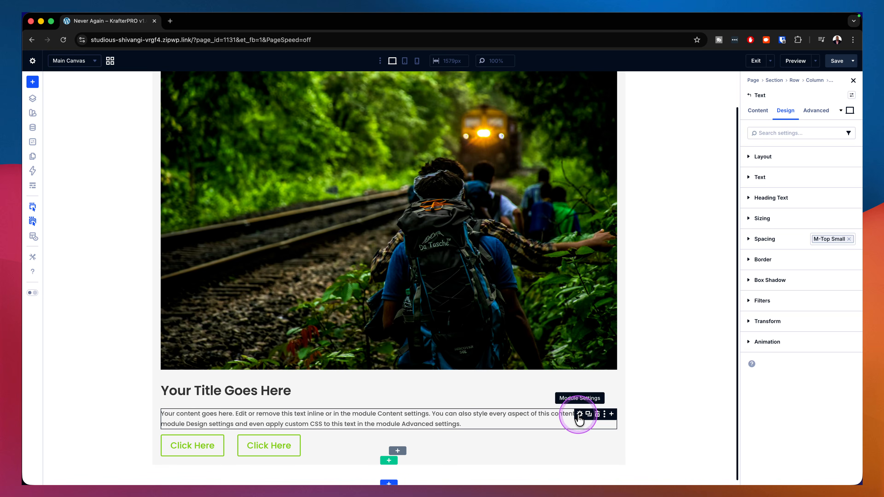
left_click(851, 96)
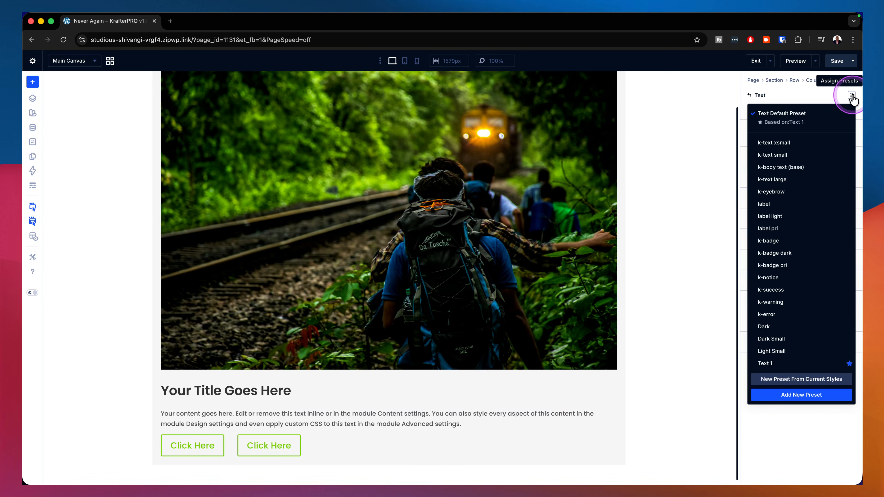
mouse_move(829, 154)
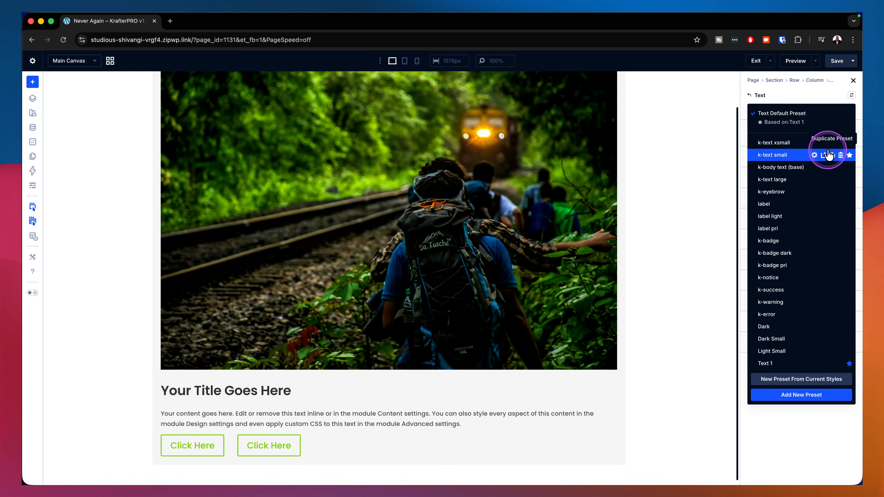
left_click(788, 168)
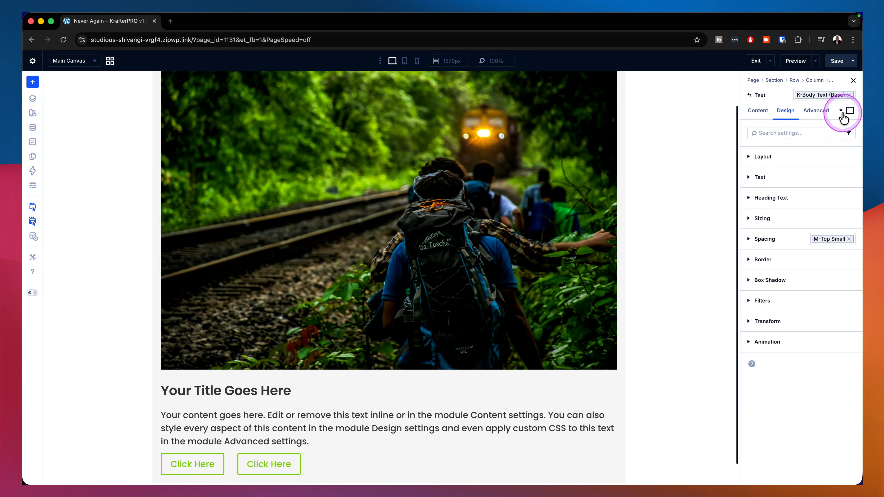
left_click(849, 95)
left_click(851, 95)
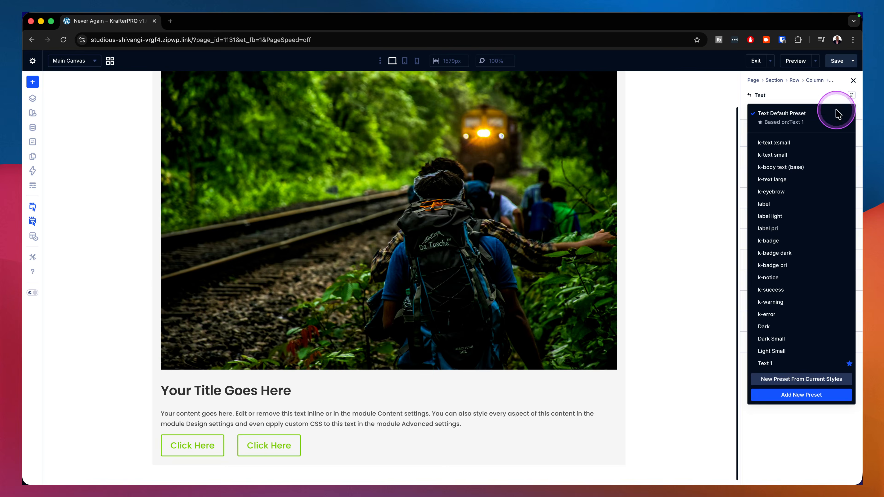
left_click(790, 154)
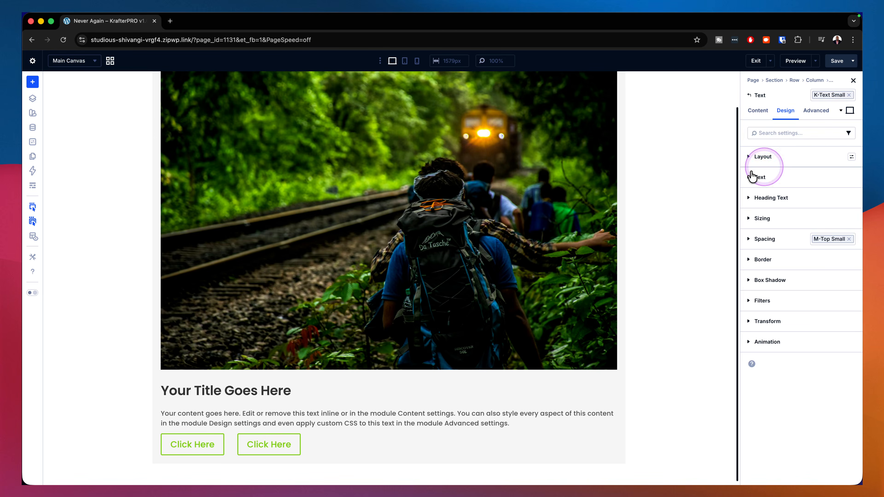
Step: Assign the secondary button preset to the first button in the nested group
scroll(653, 219, "up", 2)
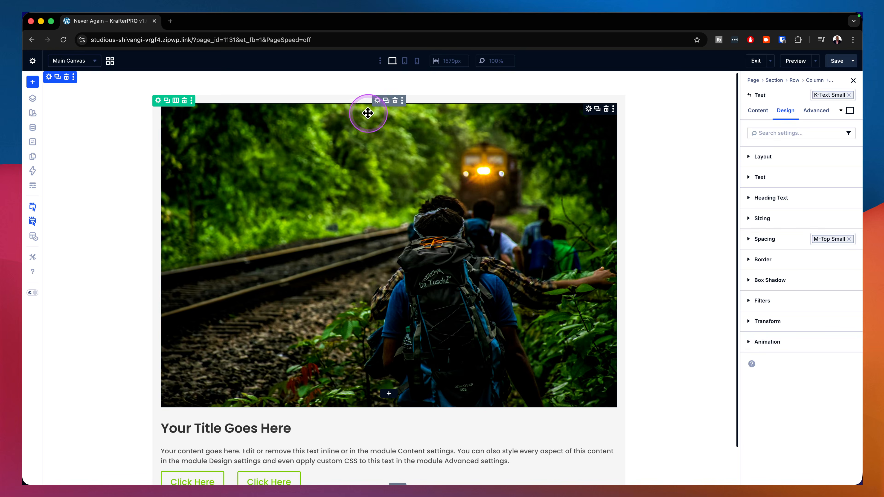
scroll(340, 343, "down", 2)
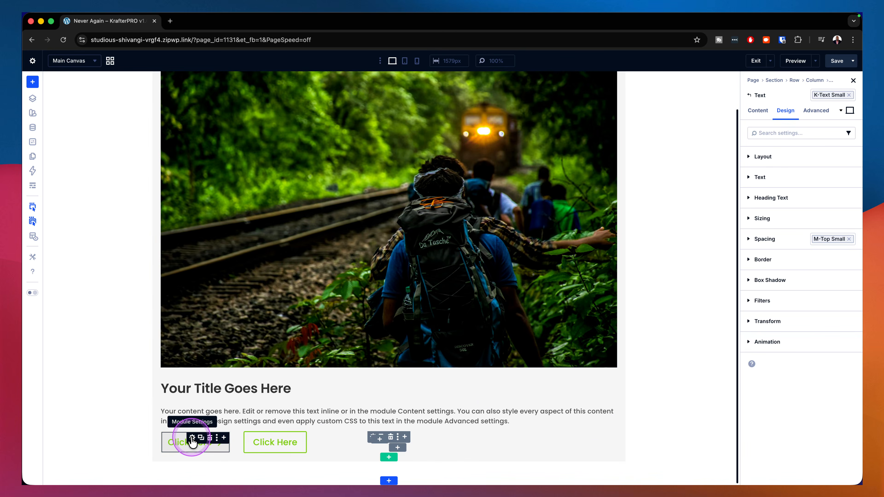
left_click(192, 439)
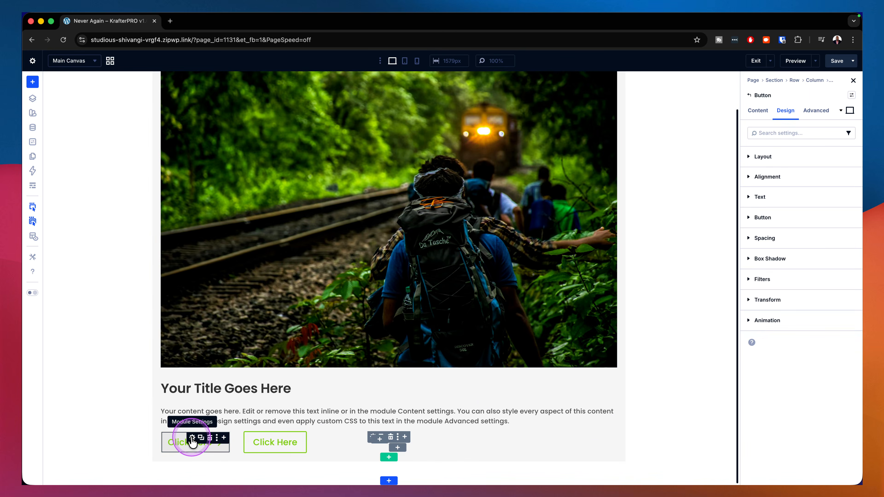
left_click(851, 96)
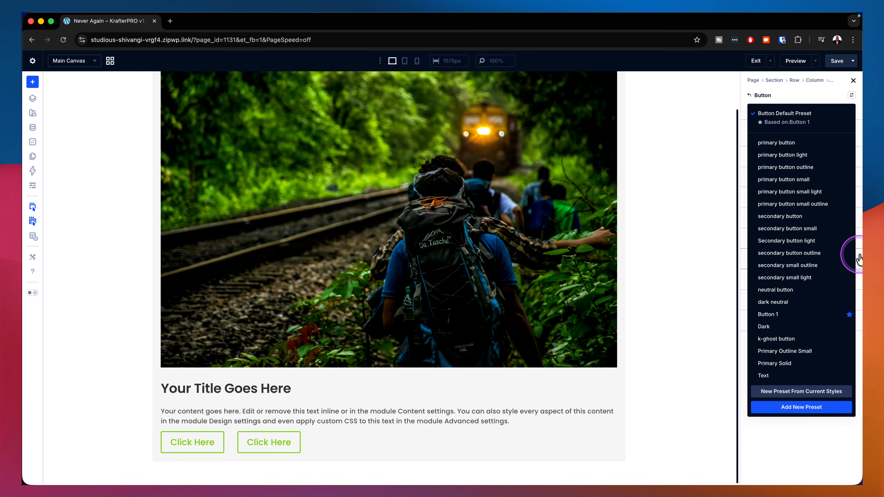
left_click(797, 217)
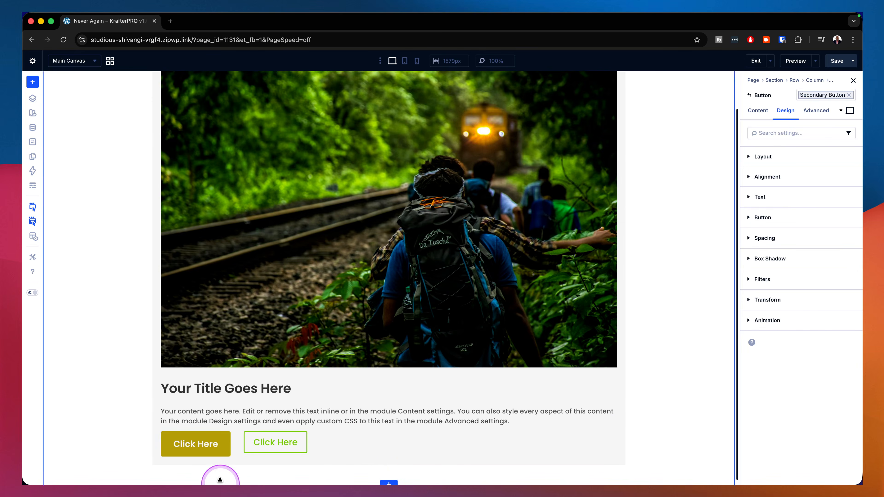
Step: Assign the neutral button preset to the second button in the nested group
left_click(276, 438)
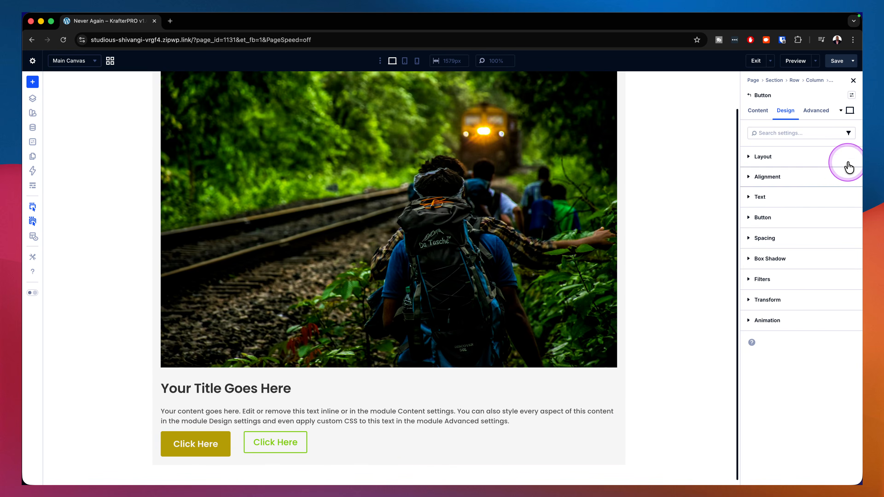
left_click(851, 97)
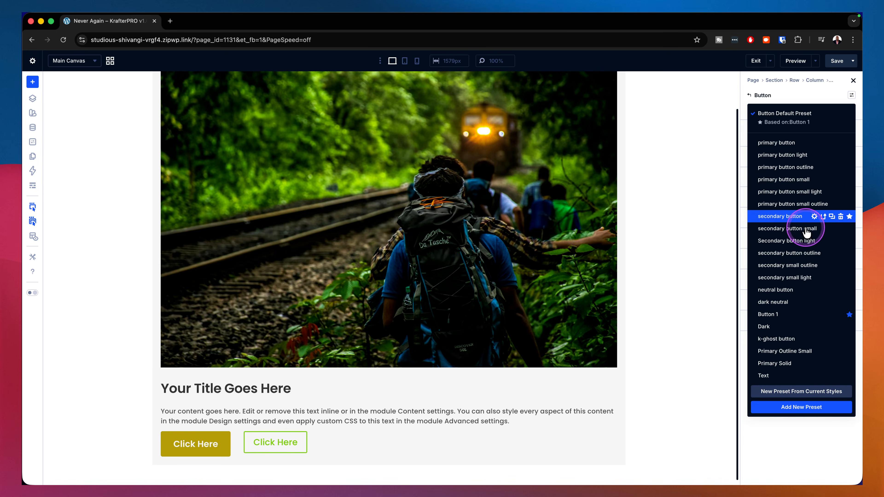
left_click(786, 291)
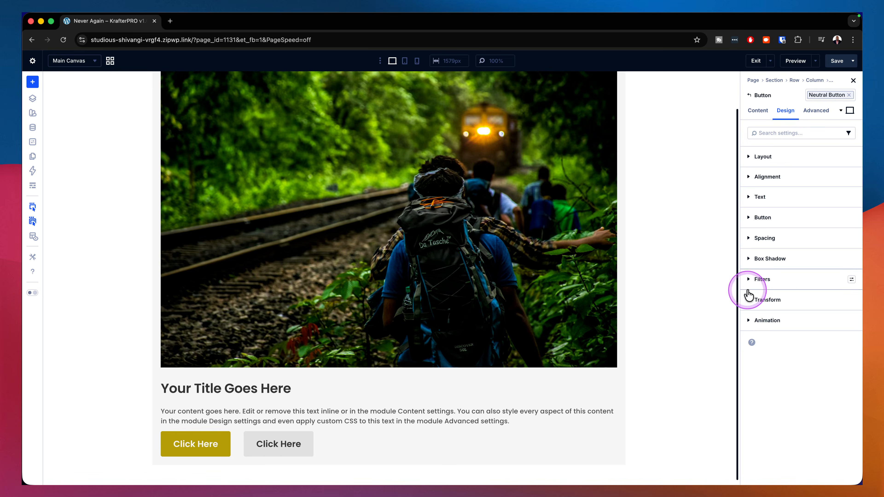
Step: Replace the outer group's spacing preset with p-all-large
scroll(547, 208, "up", 2)
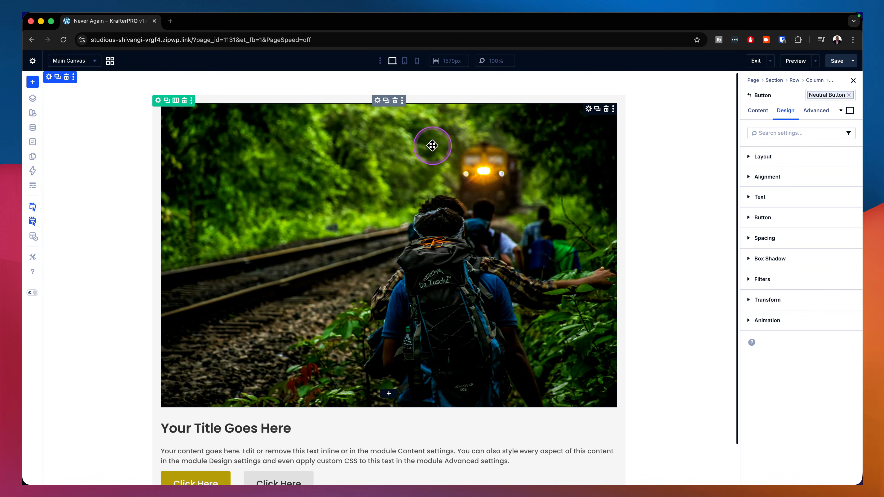
left_click(378, 102)
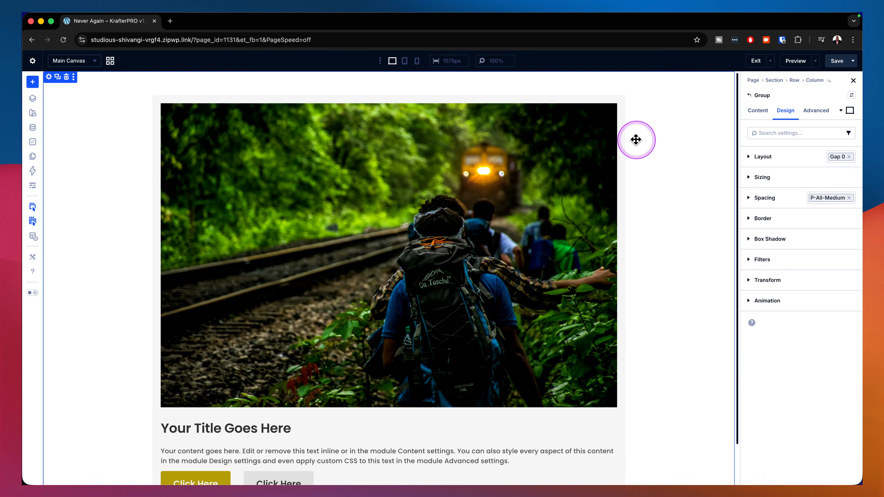
left_click(850, 201)
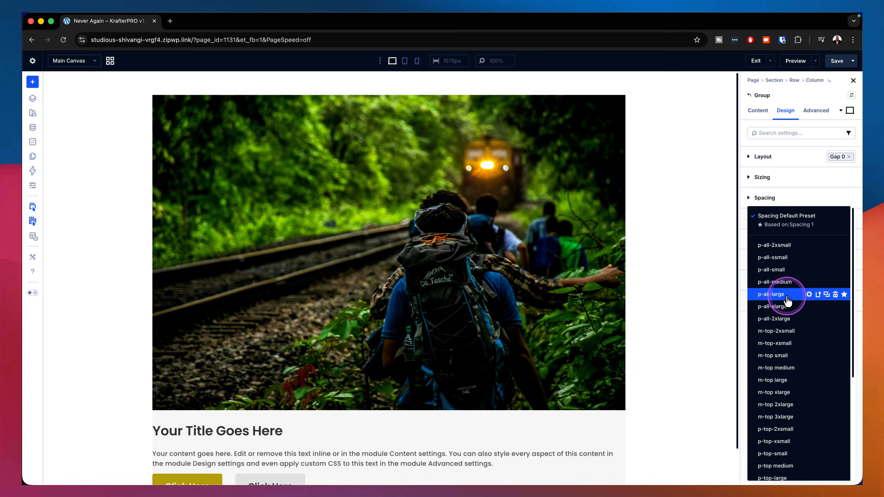
left_click(771, 294)
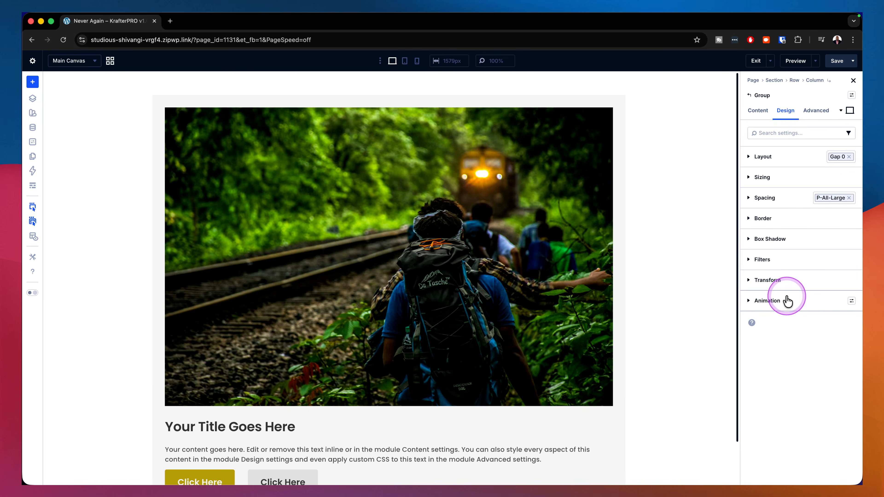
scroll(653, 296, "down", 2)
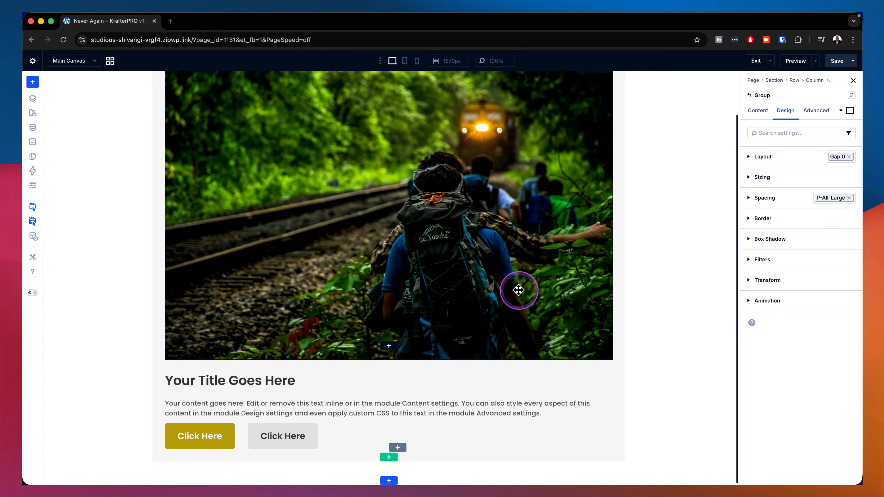
scroll(519, 290, "up", 2)
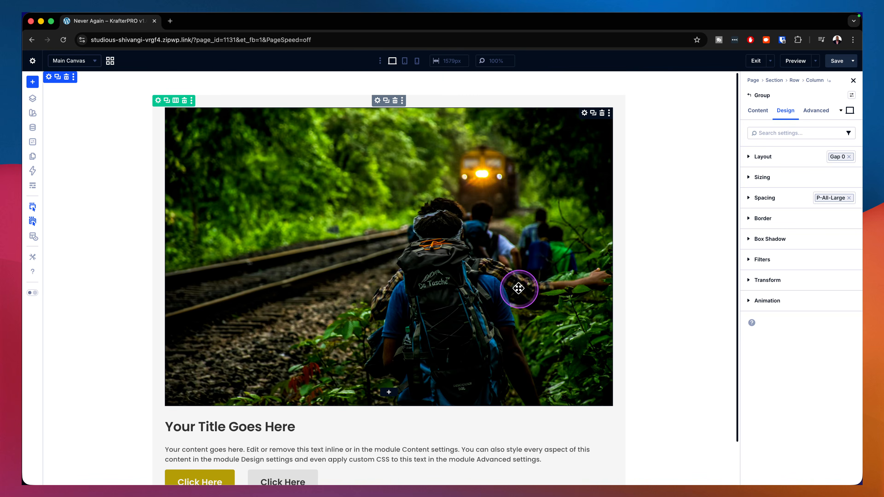
Step: Save the outer card group to the Divi Library as MAK CARD 01 in the Cards category
right_click(378, 102)
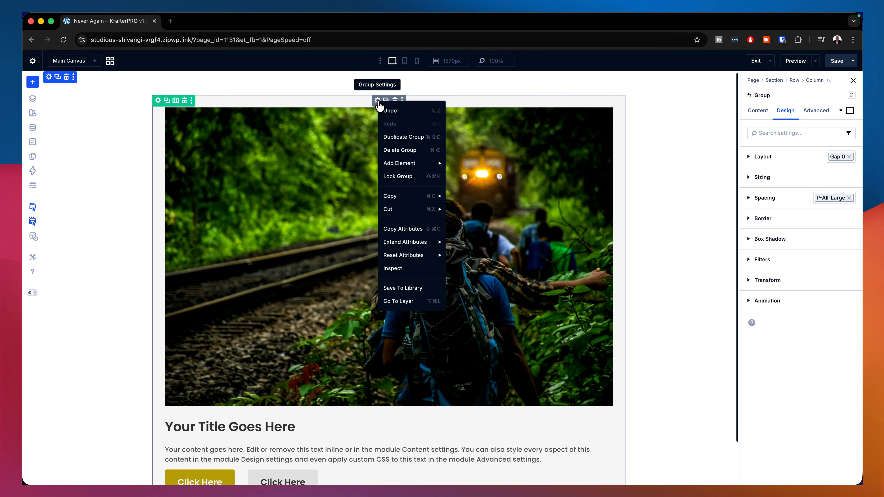
left_click(401, 288)
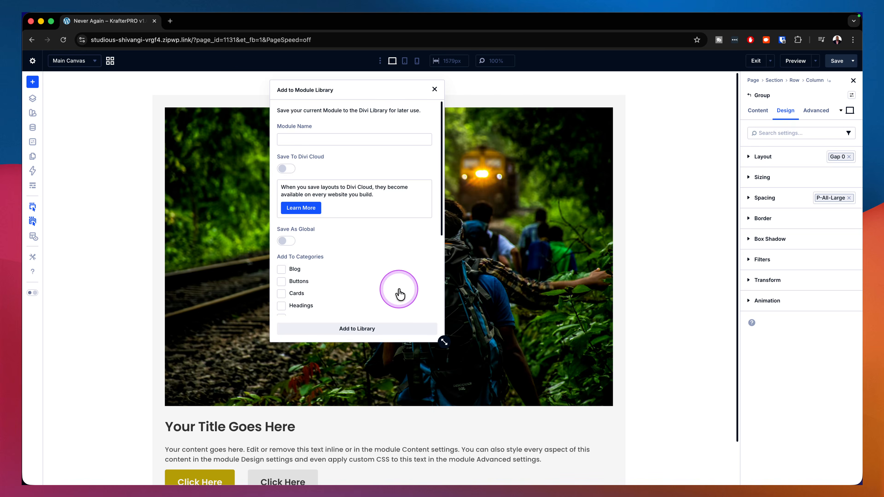
left_click(339, 141)
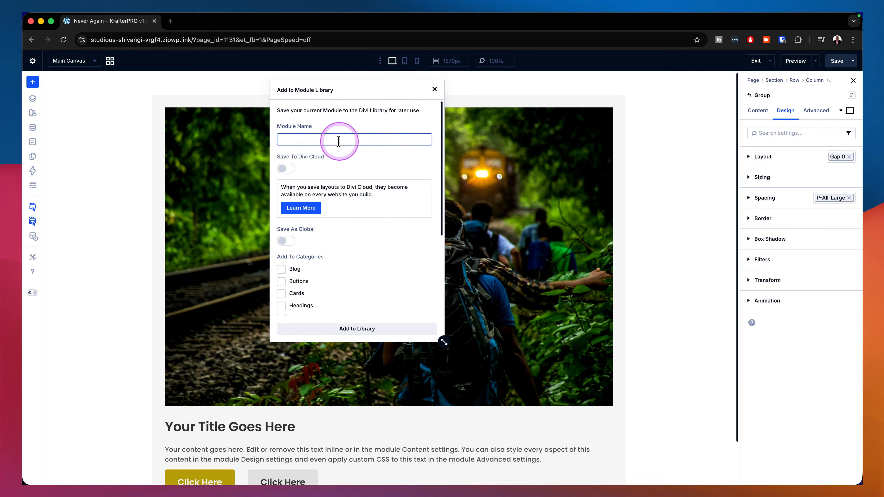
type("MAK CARD 01")
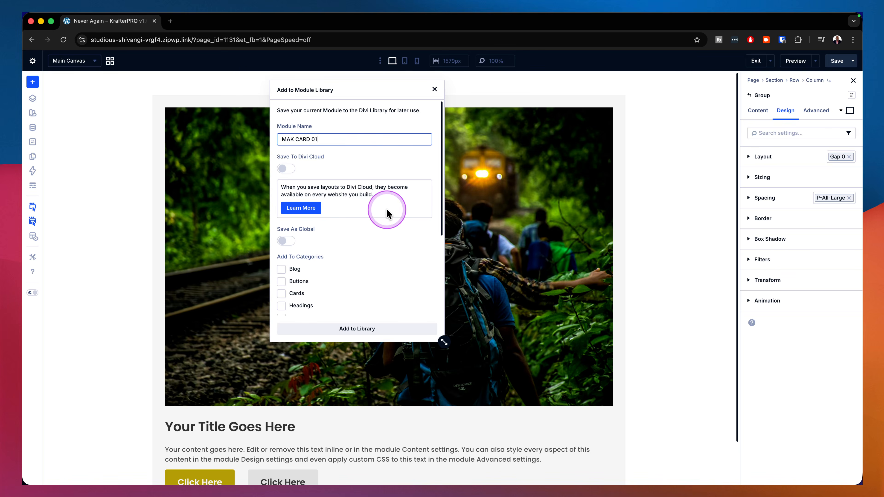
scroll(376, 259, "down", 3)
scroll(376, 259, "down", 1)
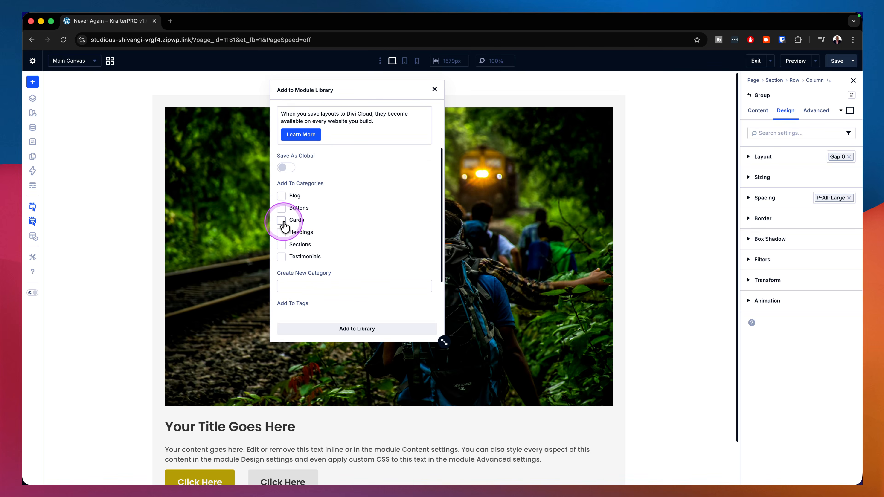
left_click(380, 329)
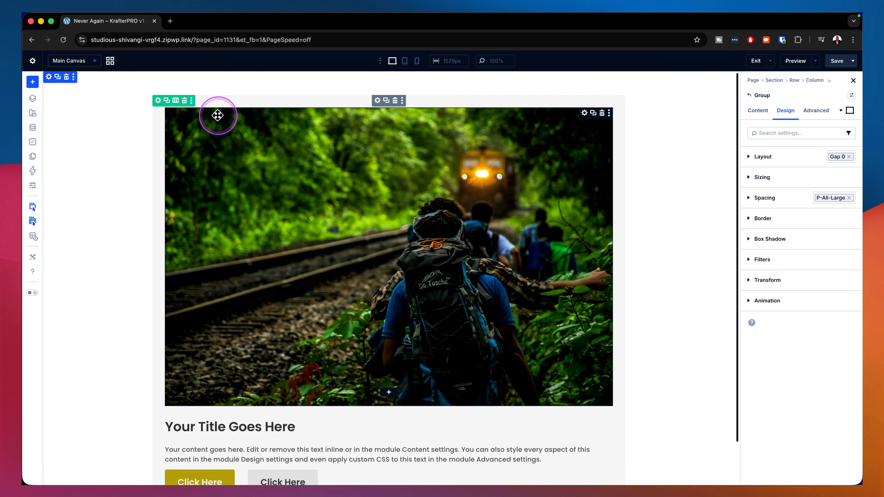
Step: Delete the row containing the card and add a new single-column row to the empty section
left_click(184, 101)
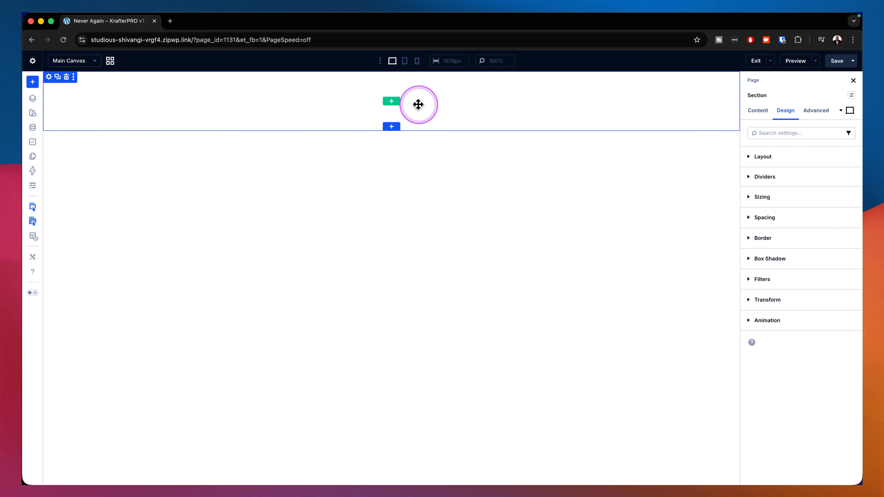
left_click(392, 102)
left_click(334, 146)
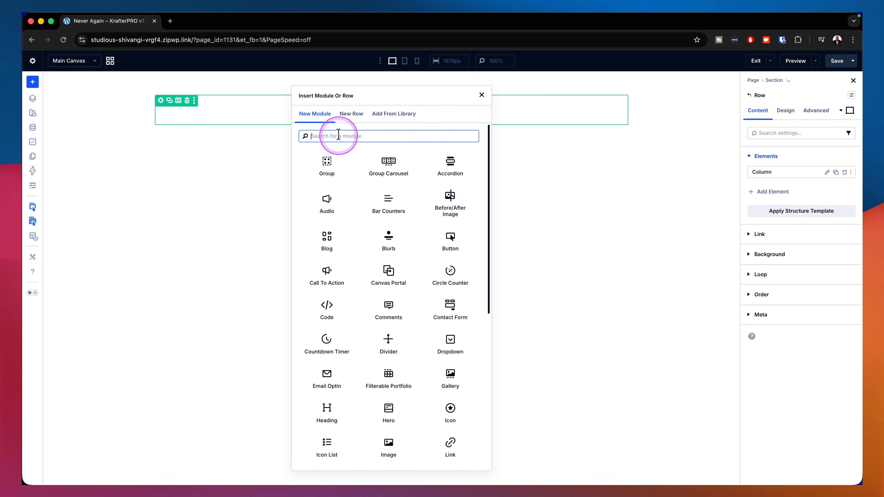
Step: Insert the saved MAK CARD 01 module from the library into the new row
left_click(393, 114)
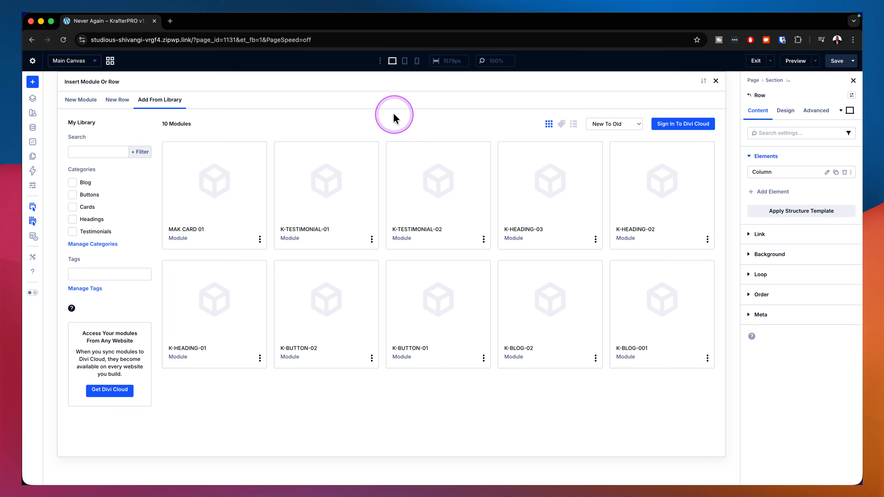
left_click(216, 206)
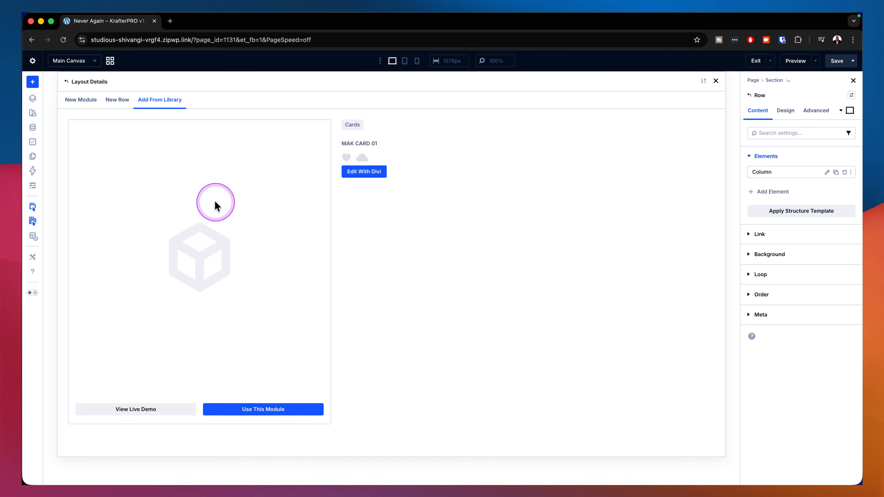
left_click(270, 409)
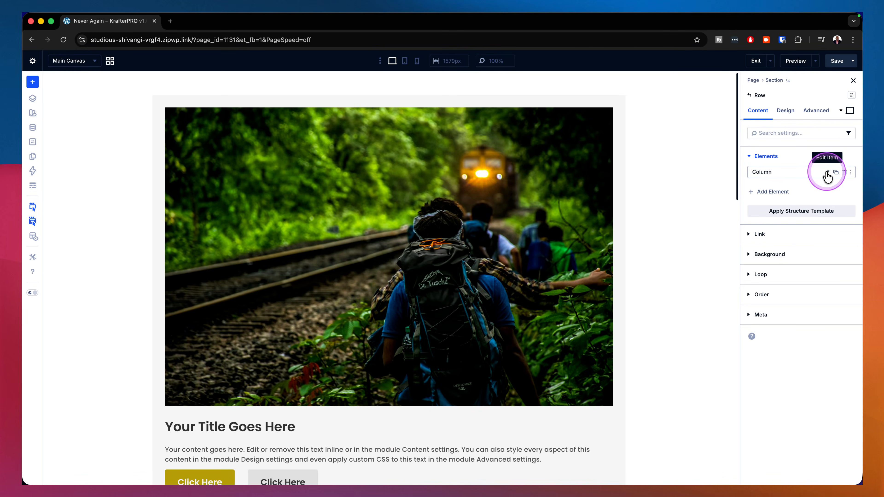
Step: Set the layout direction of the column holding the three card groups to Row
left_click(827, 172)
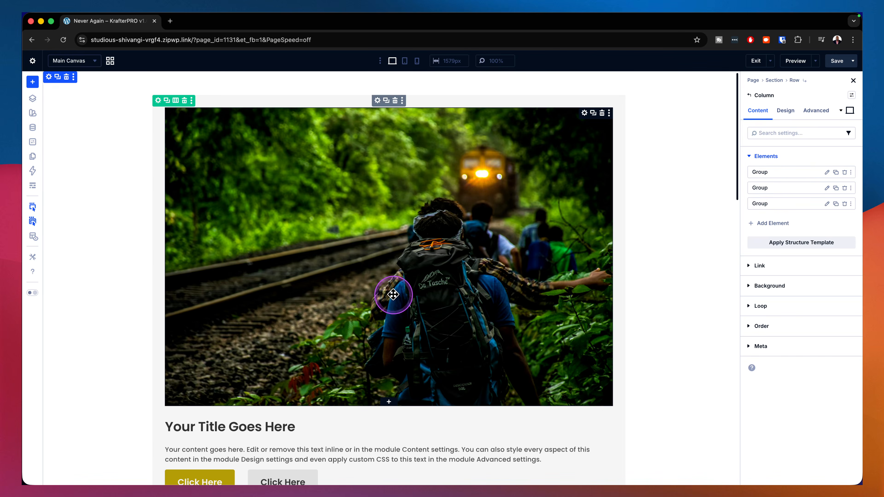
scroll(393, 292, "down", 10)
scroll(389, 292, "up", 9)
scroll(390, 295, "down", 2)
scroll(389, 294, "up", 3)
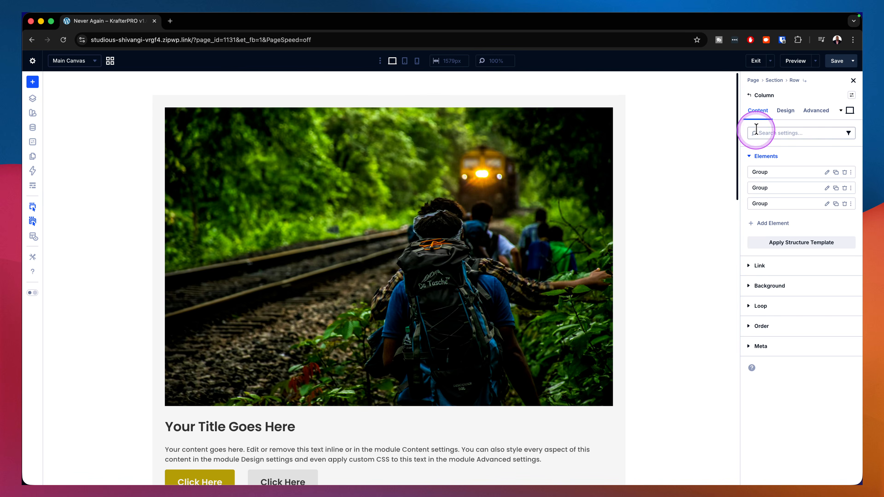
left_click(785, 111)
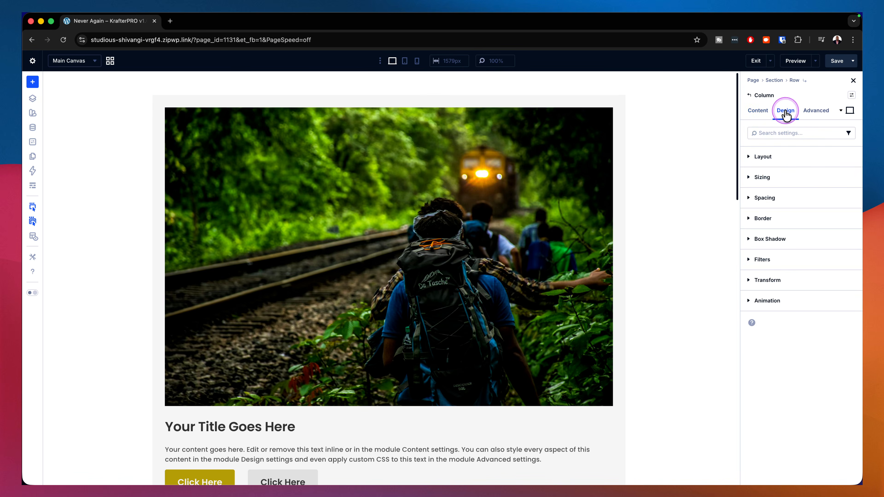
left_click(795, 161)
left_click(754, 276)
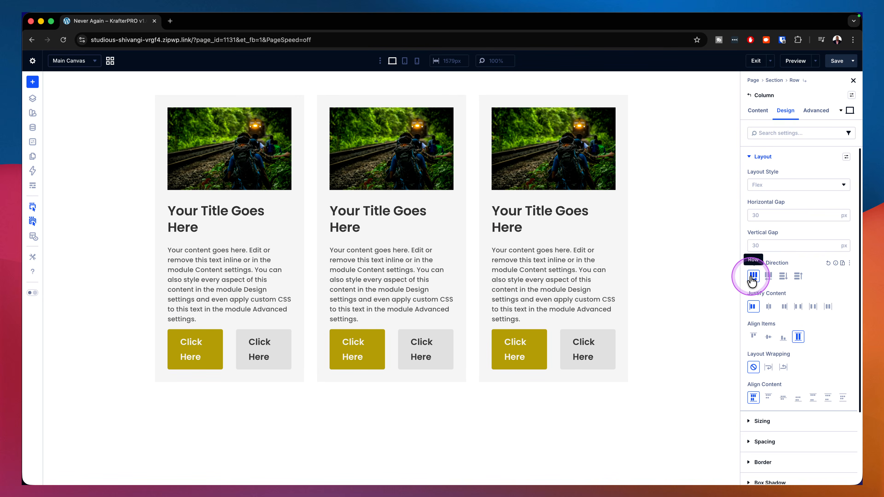
left_click_drag(552, 267, 646, 273)
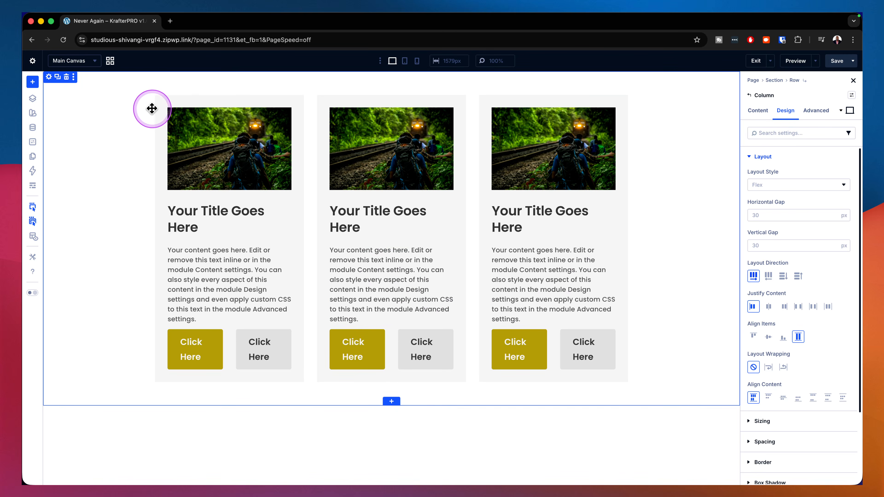
Step: Assign the content row preset to the row containing the three cards
left_click(161, 101)
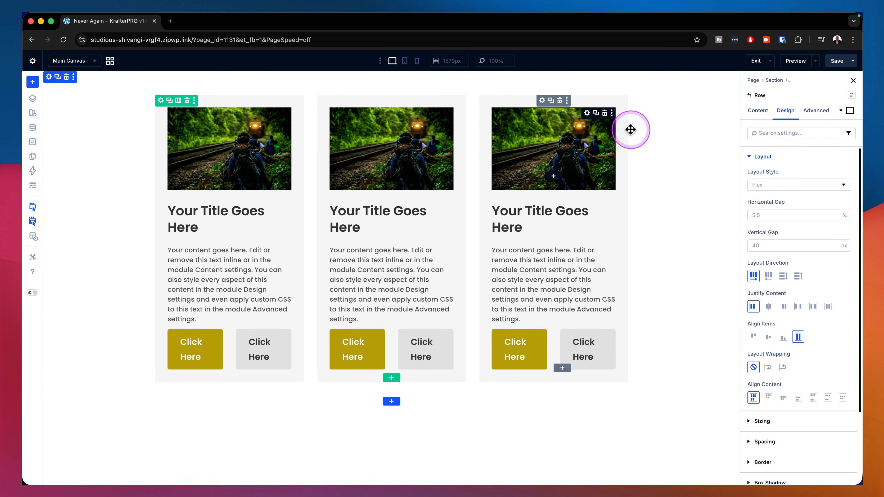
left_click(851, 96)
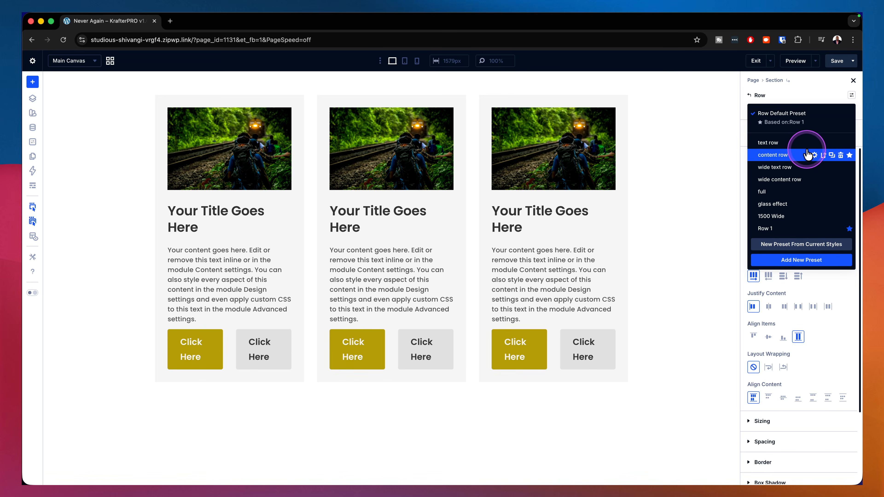
left_click(807, 154)
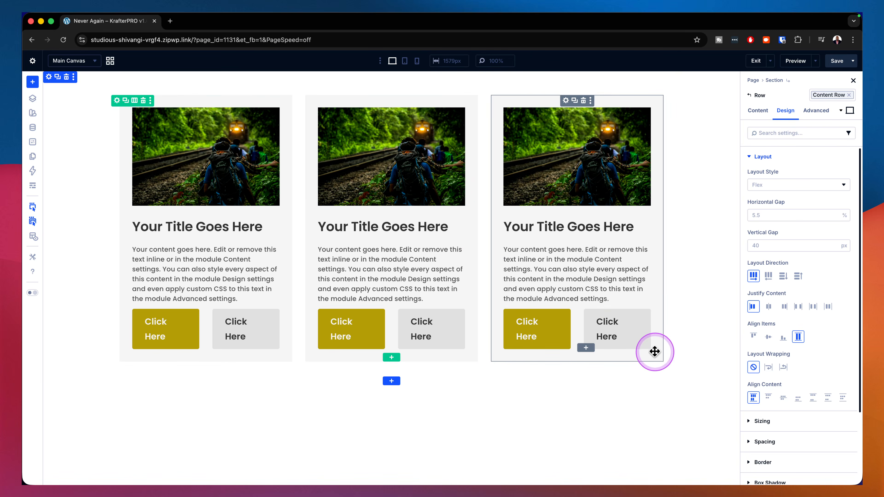
Step: Replace the third card group's spacing preset with p-all-medium
left_click(566, 101)
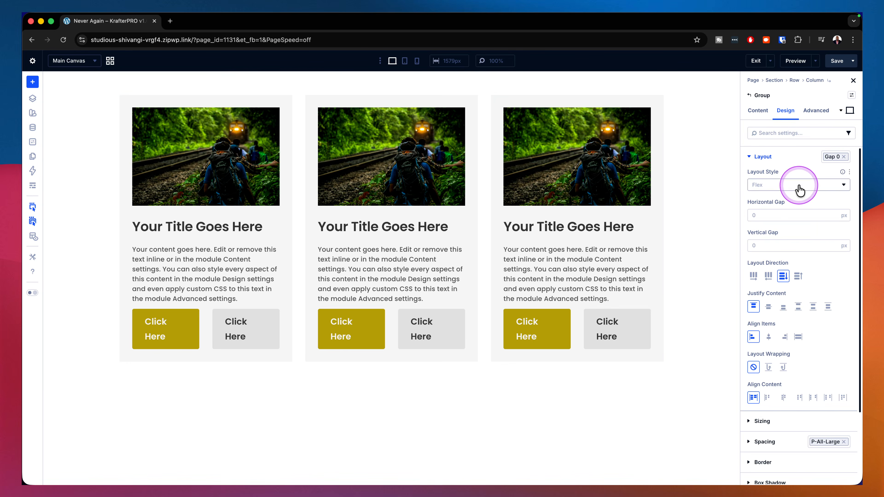
left_click(751, 159)
left_click(844, 199)
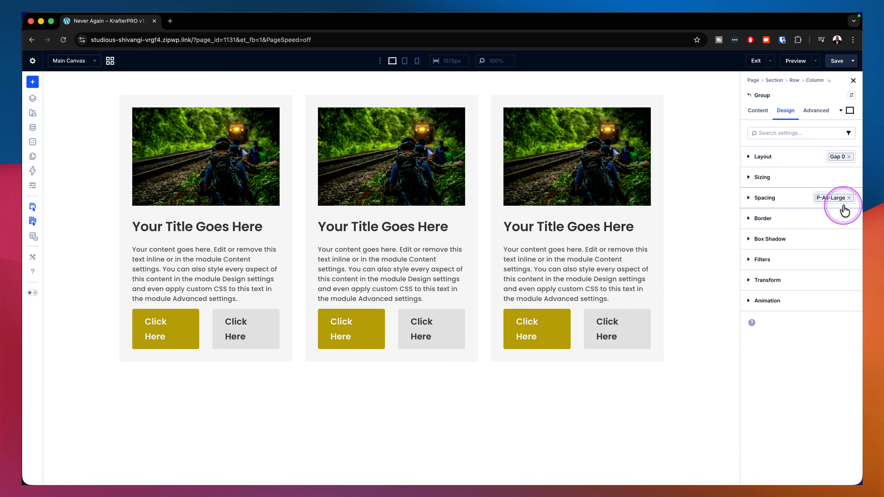
left_click(849, 198)
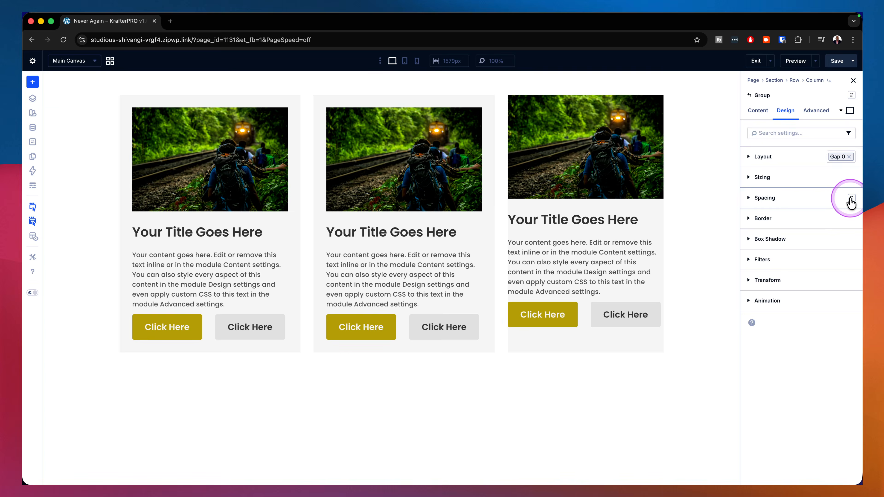
left_click(851, 198)
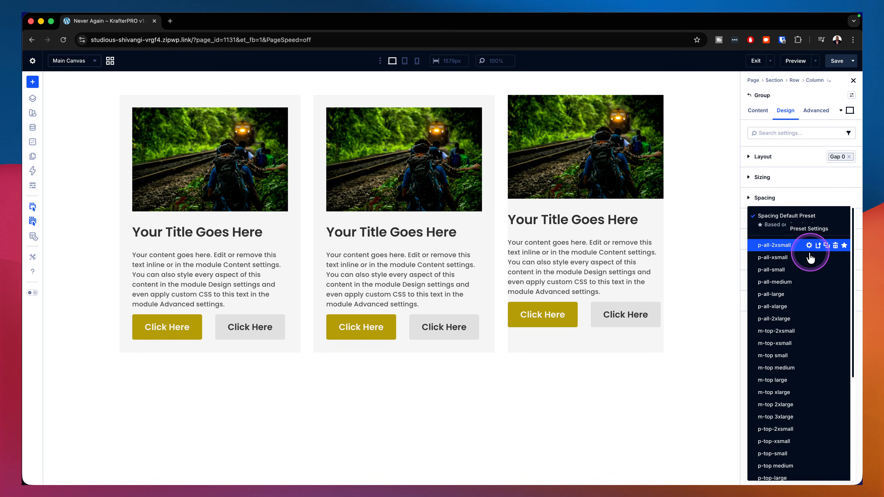
left_click(781, 282)
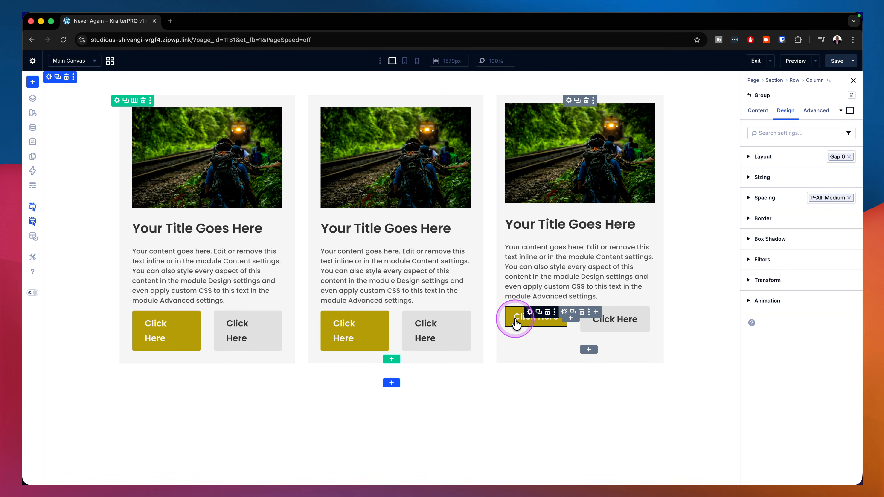
Step: Assign the secondary button small preset to the third card's first button, and replace its second button with a duplicate of the first
left_click(516, 324)
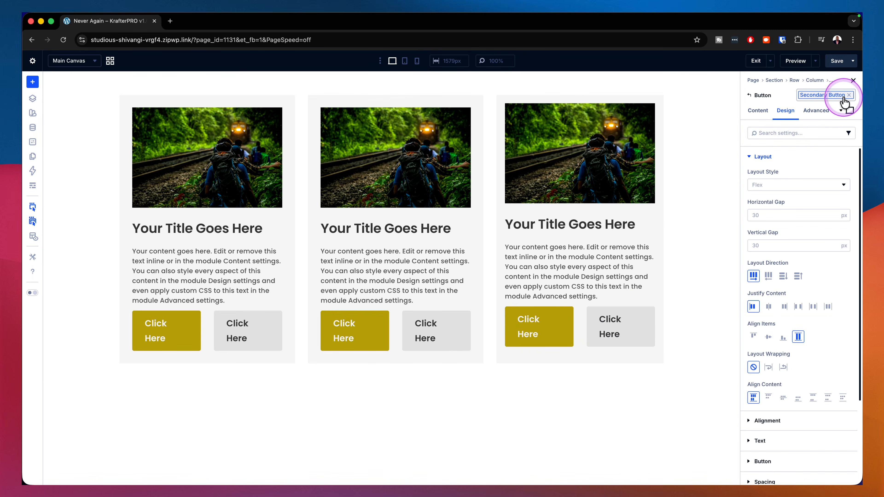
left_click(848, 95)
left_click(845, 98)
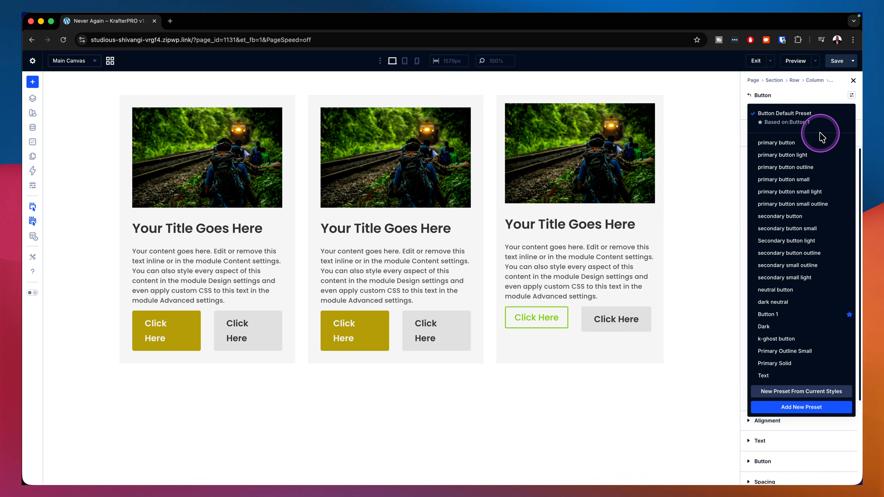
mouse_move(815, 145)
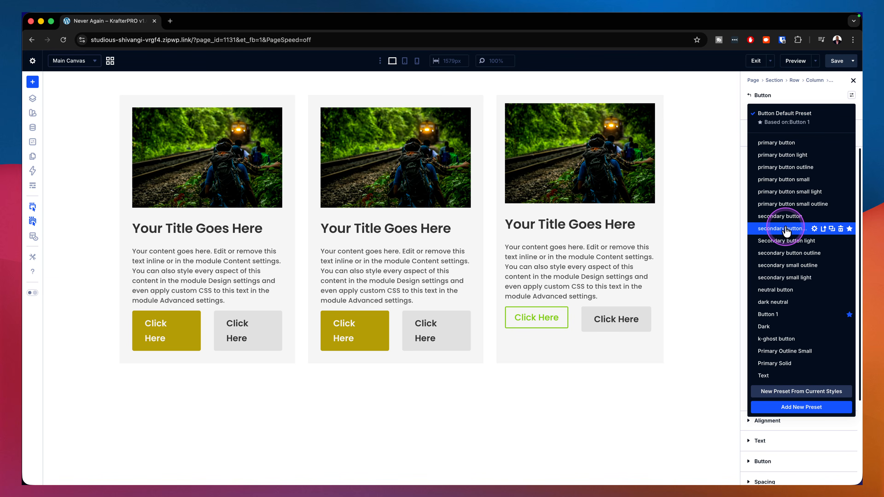
left_click(783, 228)
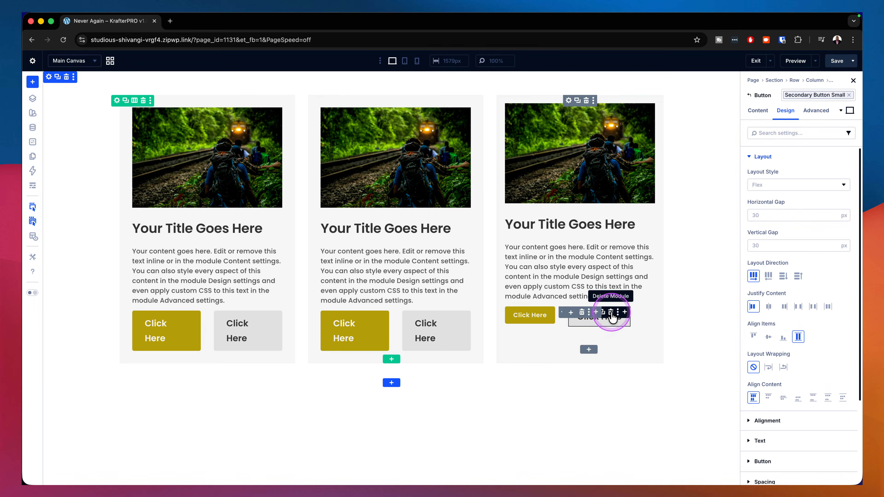
left_click(611, 312)
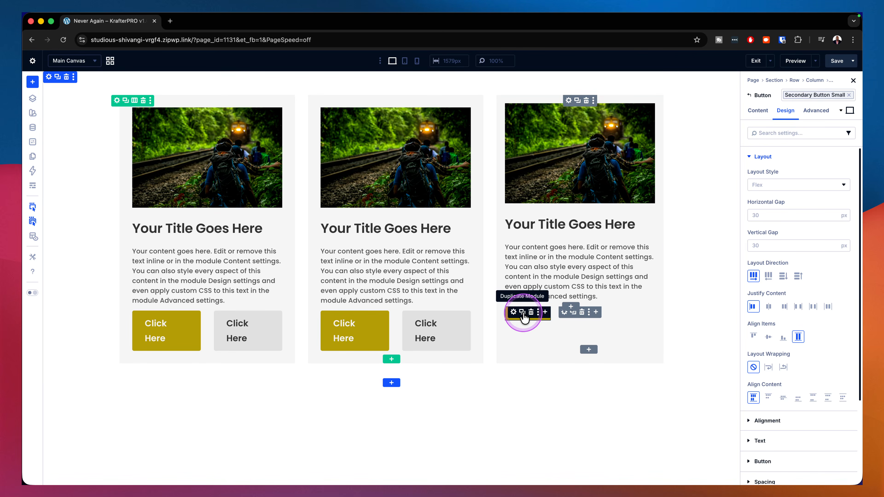
left_click(522, 312)
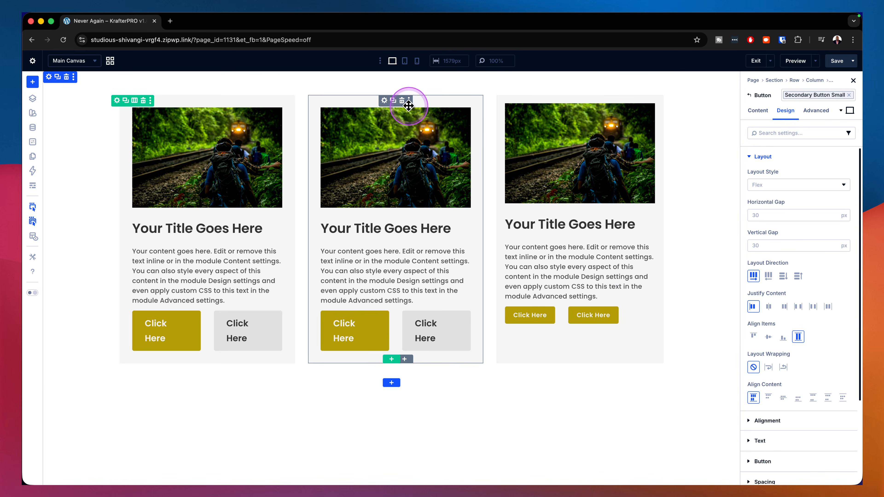
Step: Delete the first two cards and duplicate the remaining restyled card twice to make three matching cards
left_click(402, 101)
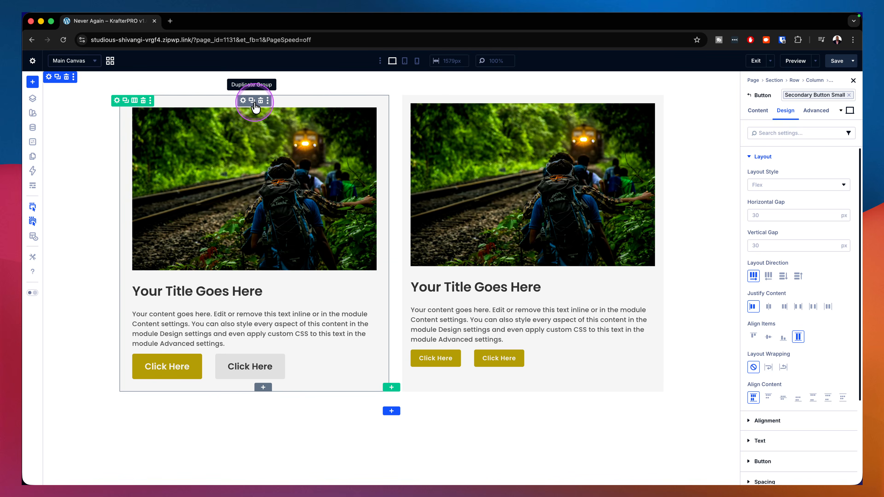
left_click(259, 101)
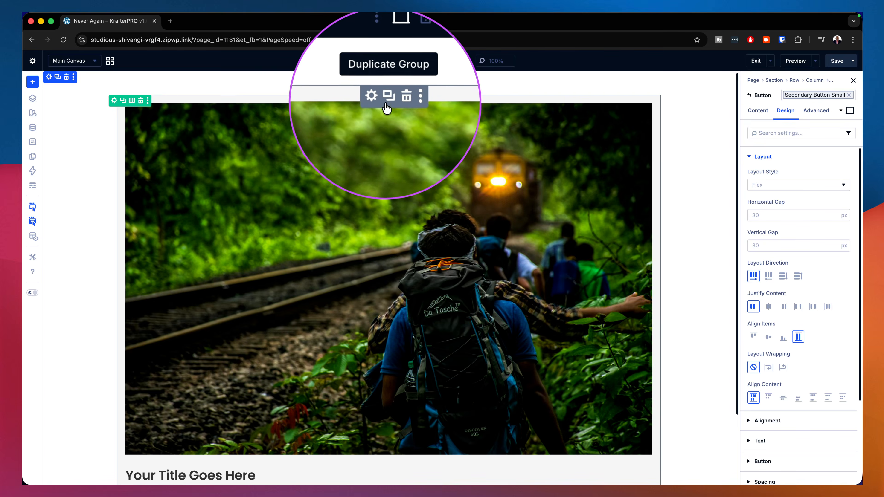
left_click(386, 102)
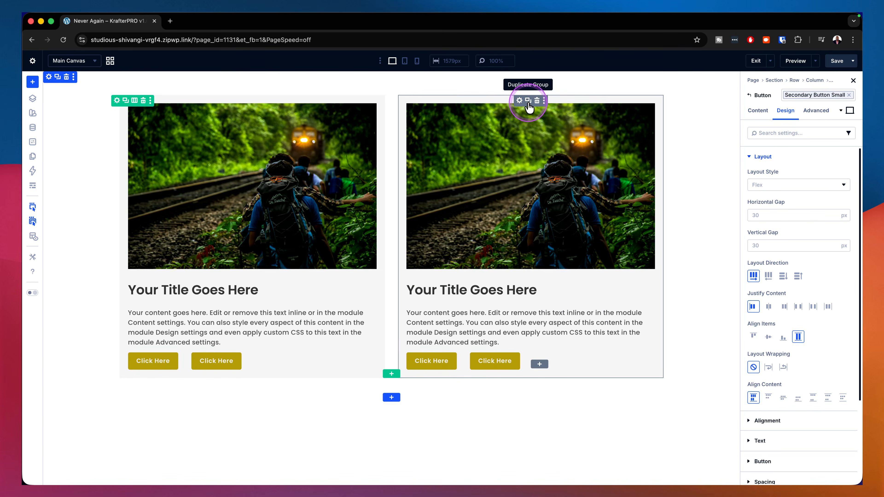
left_click(527, 102)
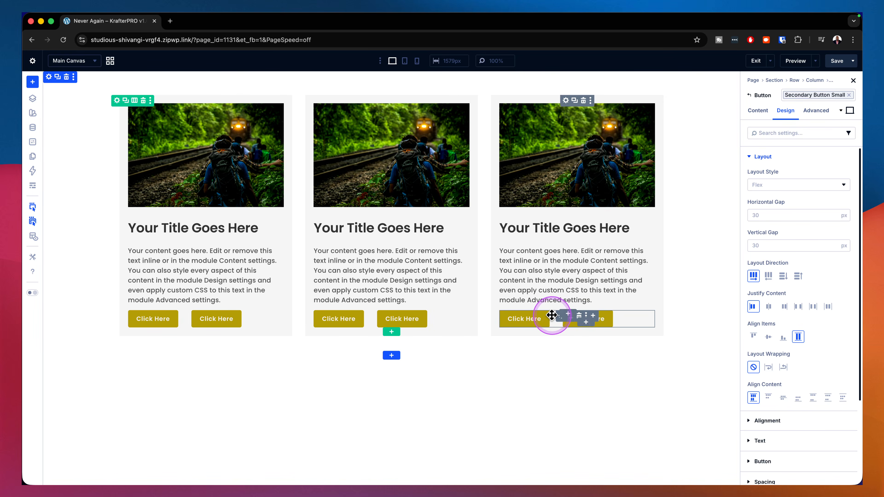
Step: Assign the gap small layout preset to the nested button group in each of the three cards
left_click(558, 320)
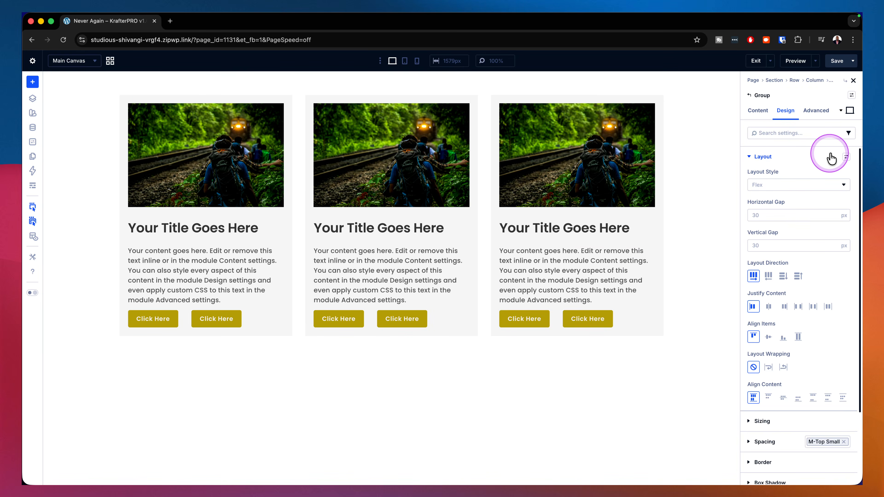
left_click(845, 158)
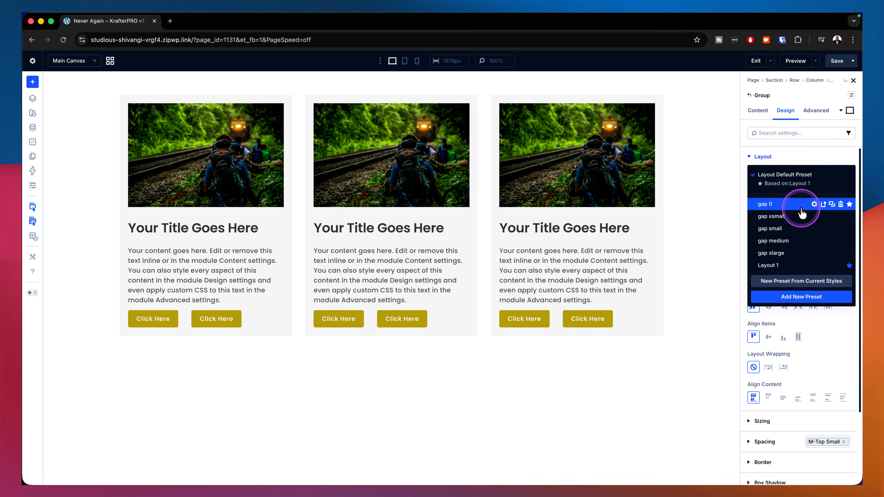
left_click(769, 228)
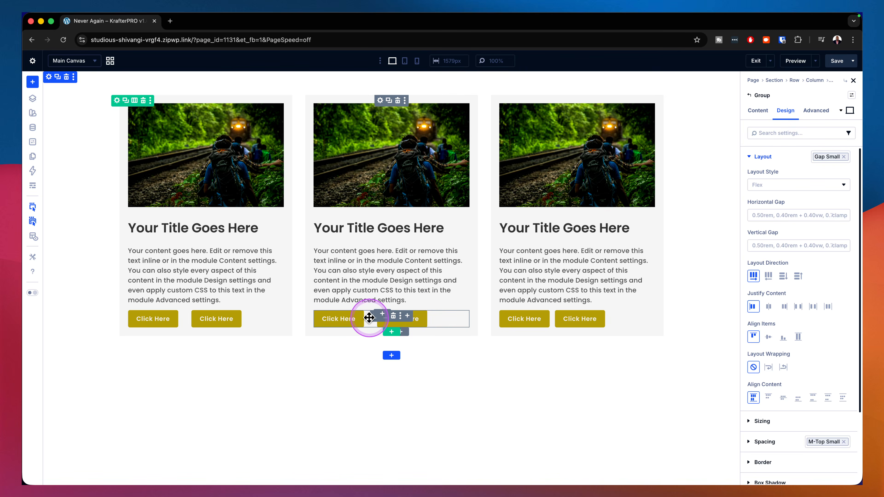
left_click(374, 320)
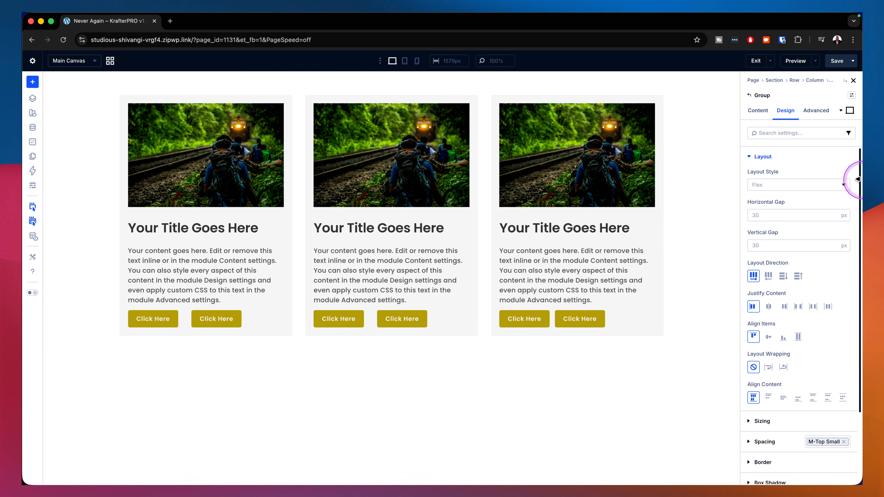
left_click(847, 159)
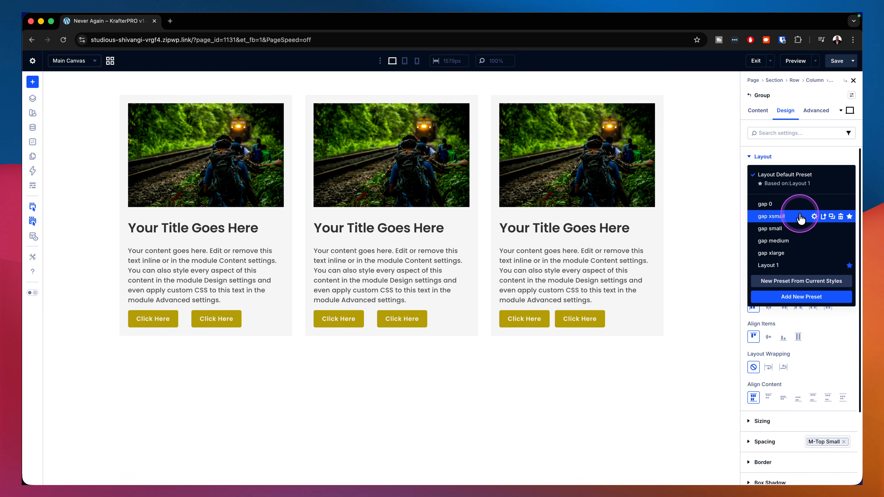
left_click(787, 230)
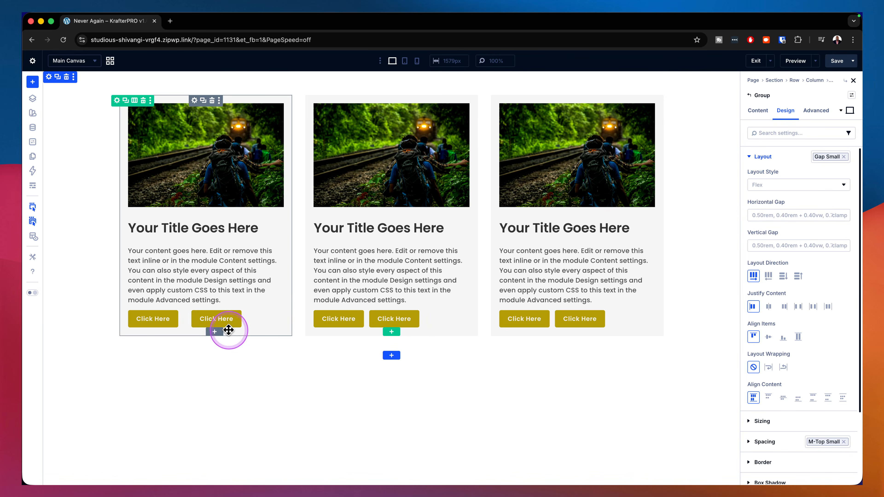
key("super+z")
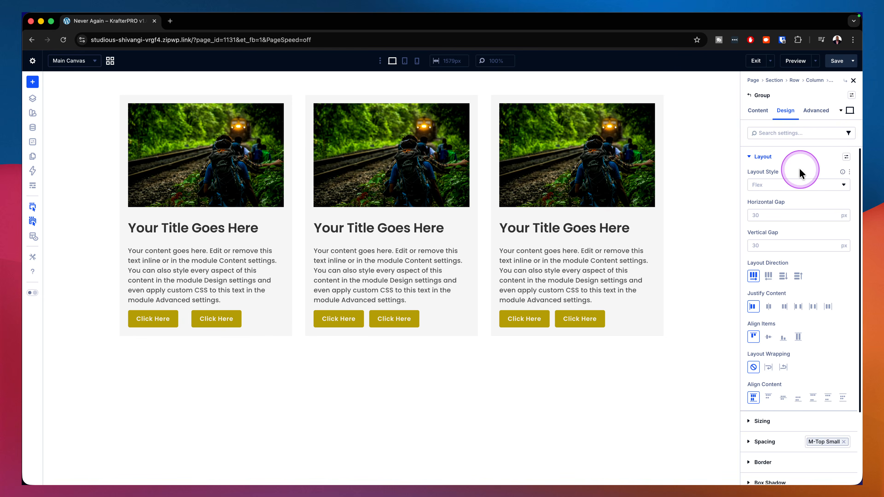
left_click(846, 158)
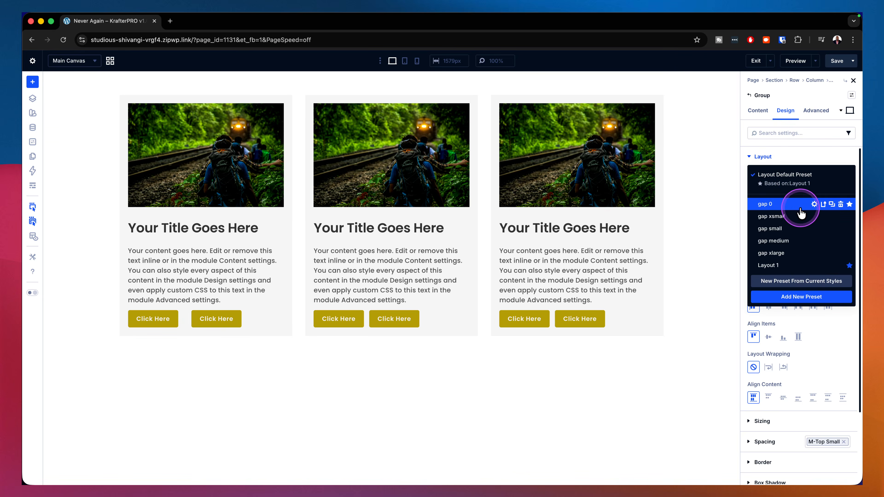
left_click(787, 229)
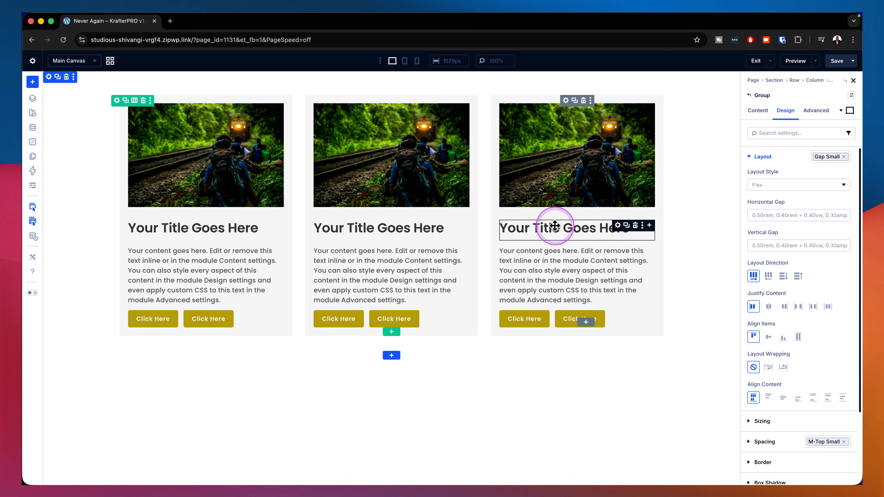
Step: Try a Blurb module in the first column of a new three-column row below the cards, and delete that row
left_click(391, 333)
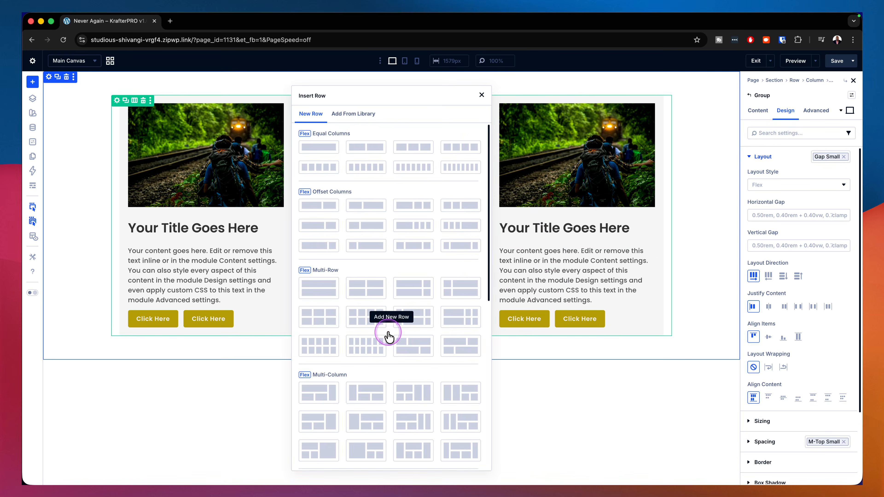
left_click(408, 149)
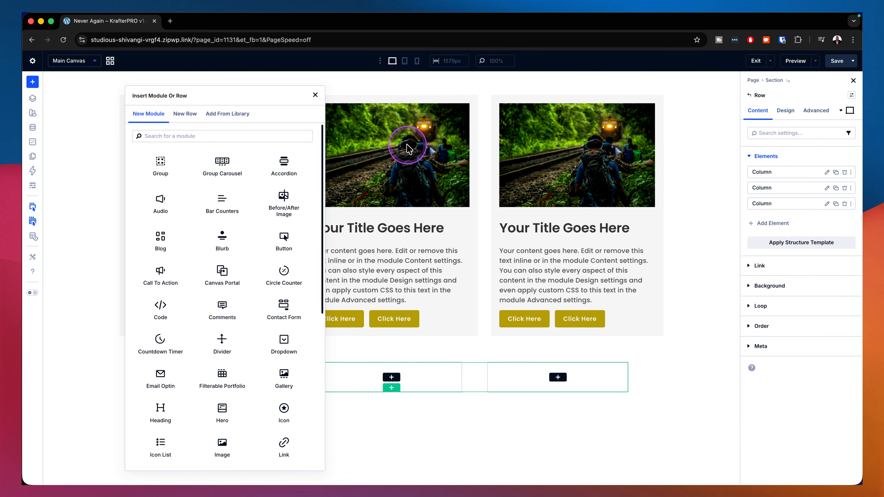
left_click(224, 246)
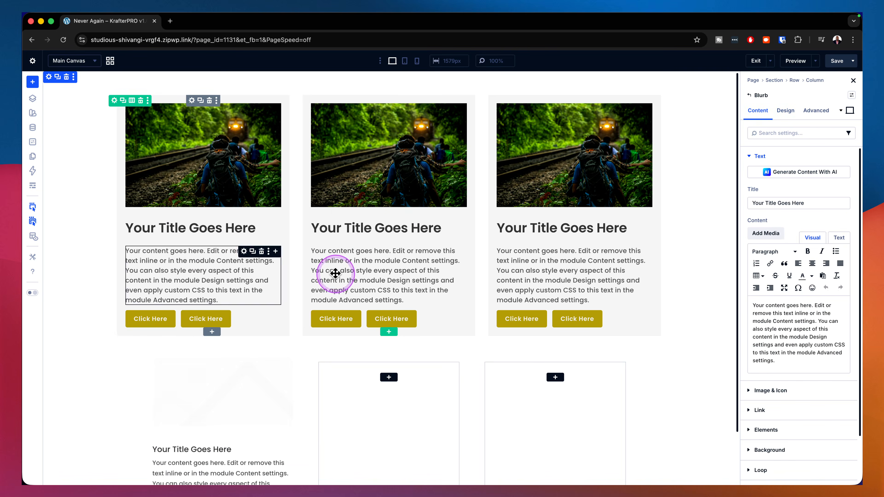
scroll(551, 369, "down", 2)
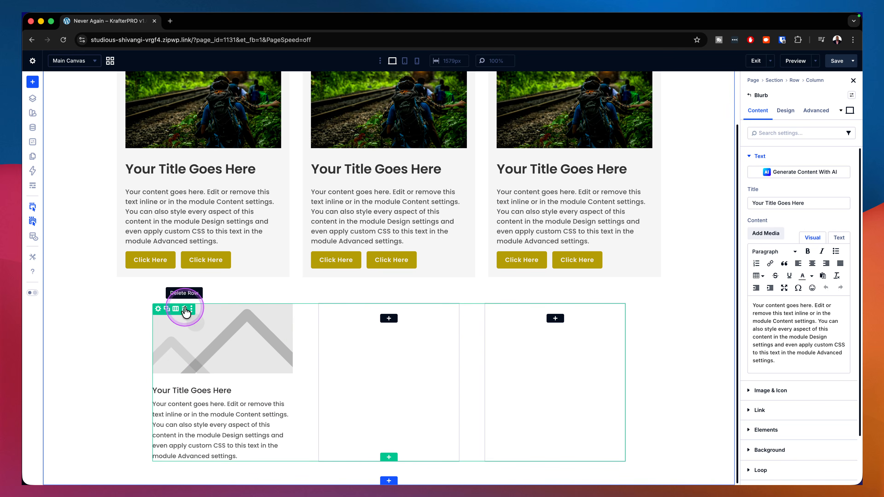
left_click(184, 309)
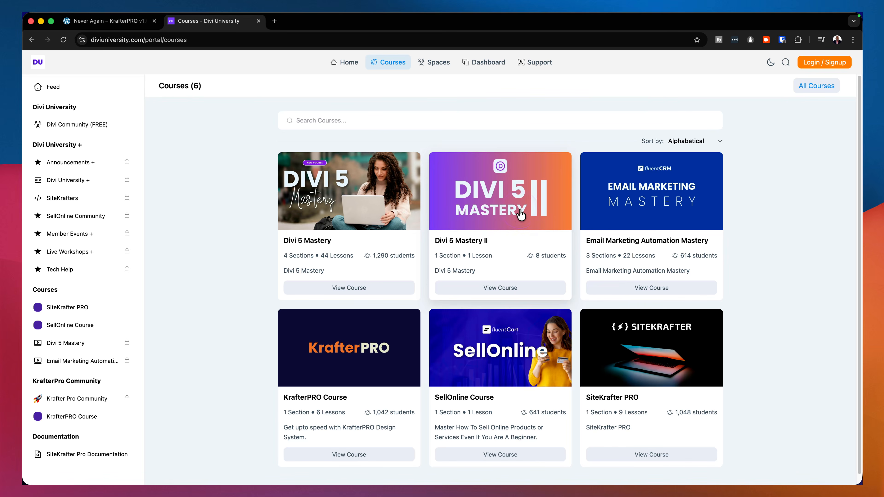
left_click(407, 231)
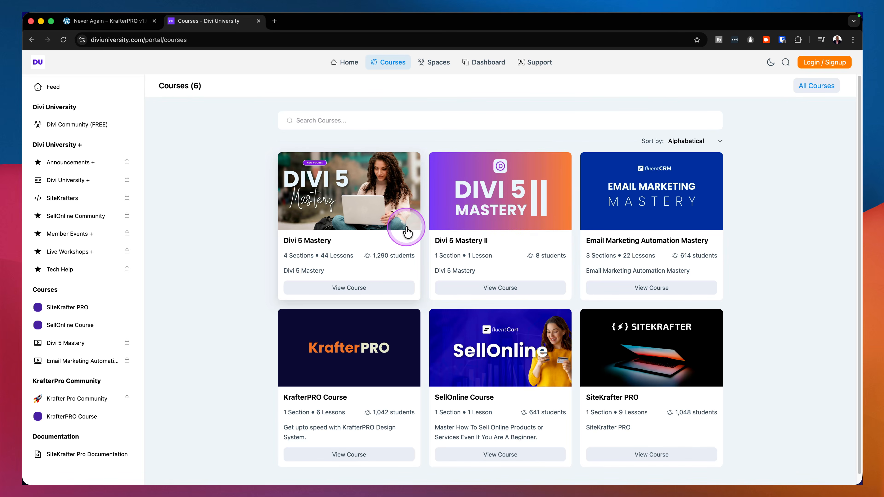